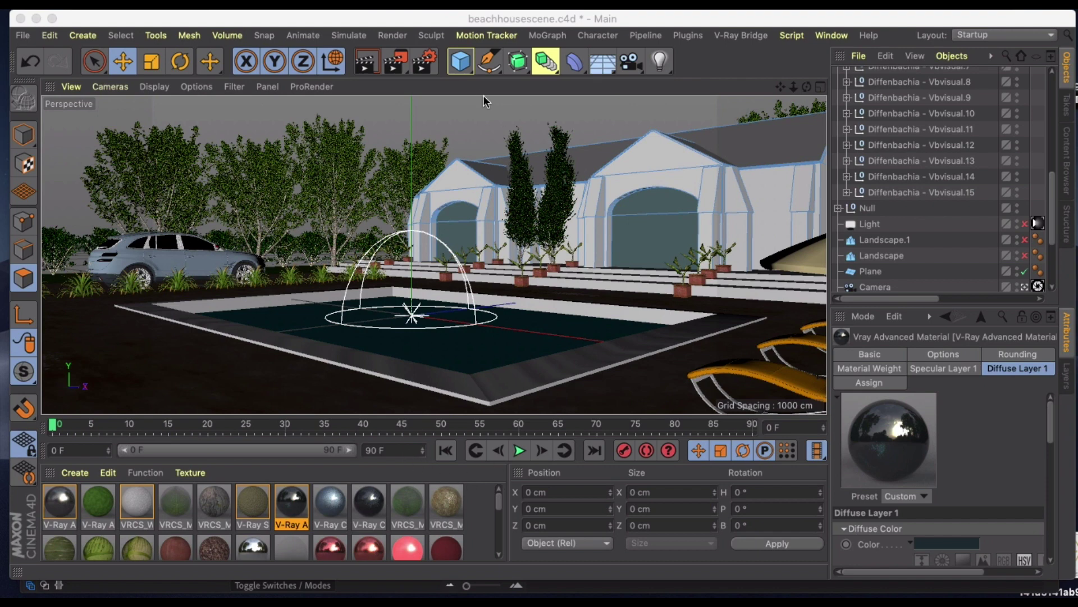
# Bring Cinema 4D to the front, then open and close the V-Ray menu and Render Settings
pyautogui.click(450, 22)
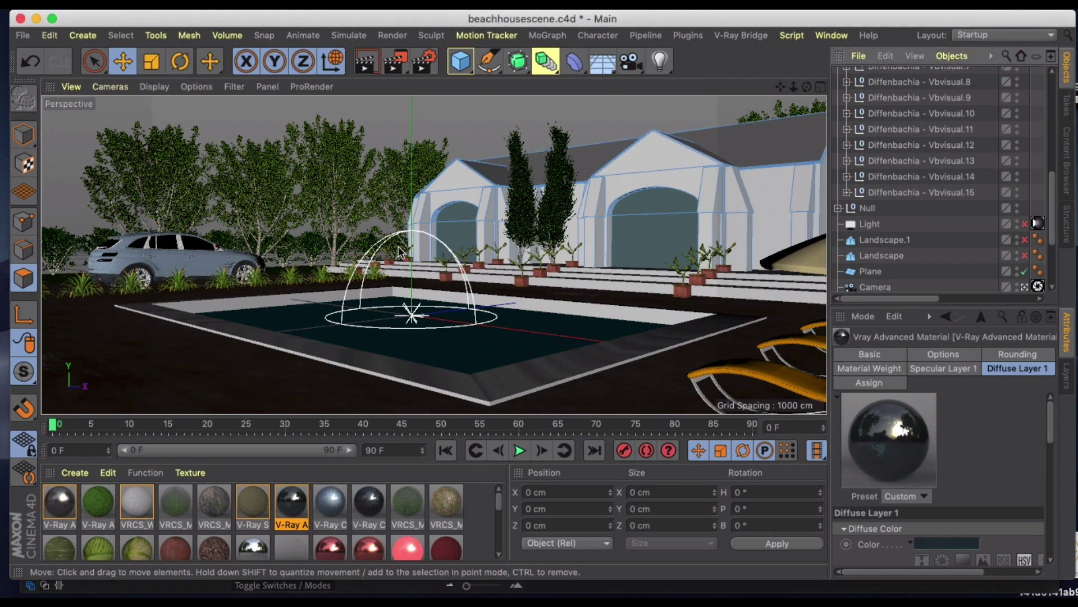
pyautogui.click(740, 36)
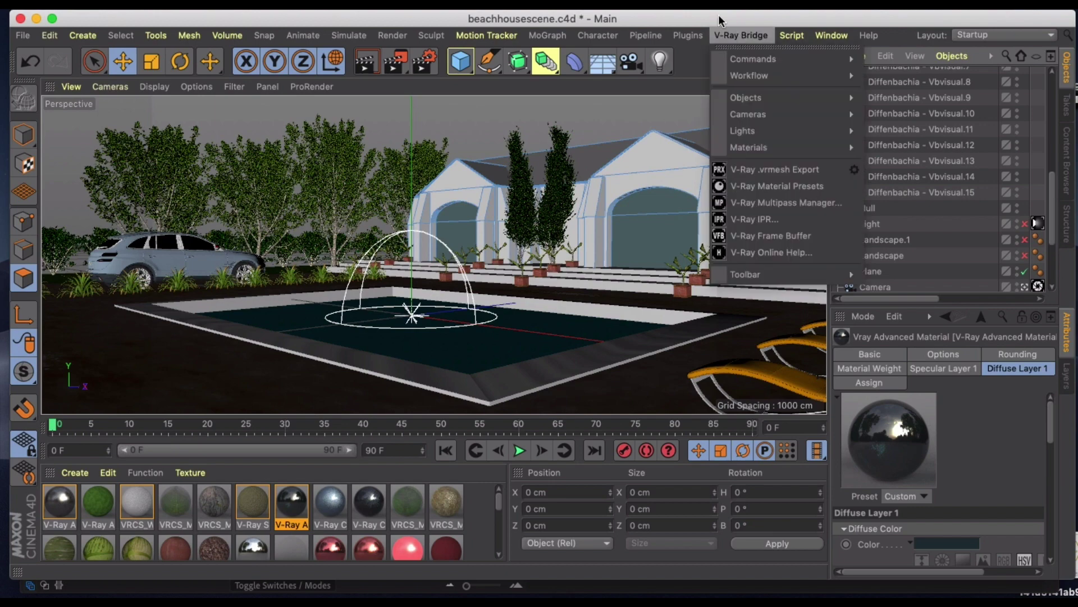
pyautogui.click(723, 21)
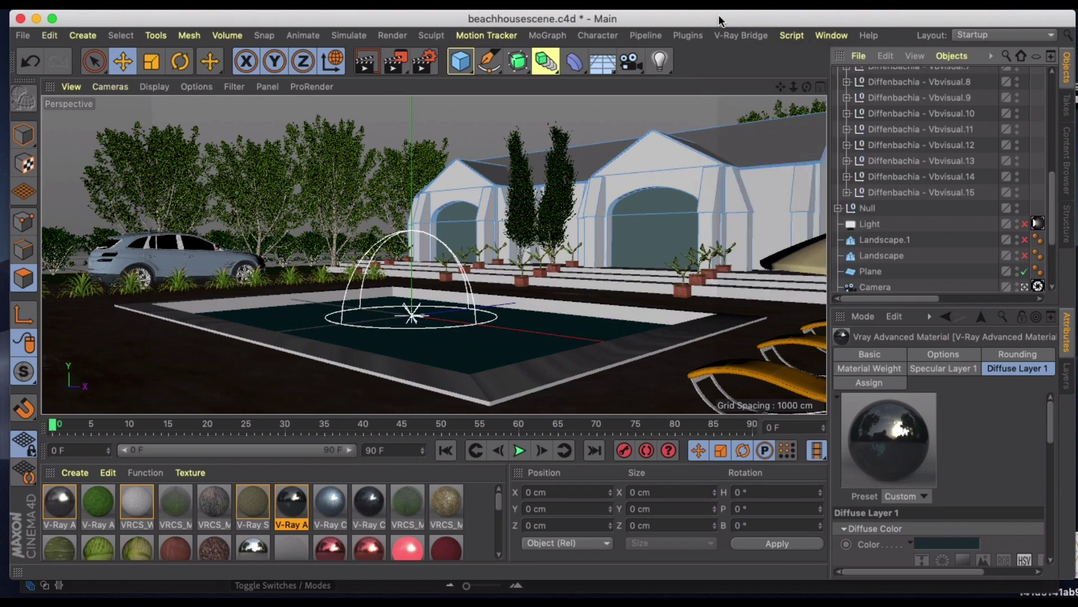
pyautogui.click(425, 60)
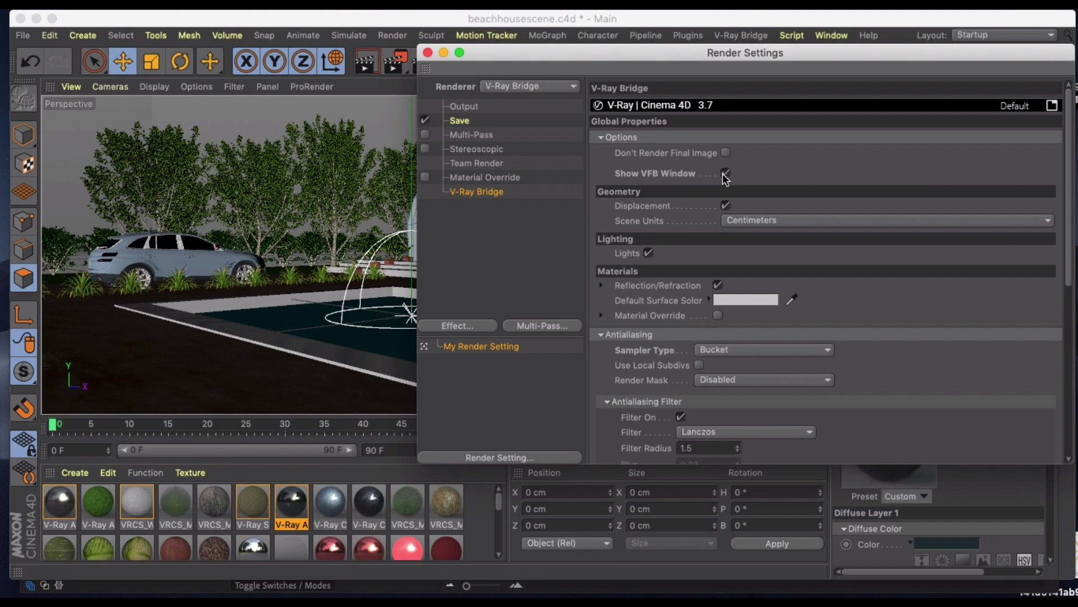
pyautogui.click(428, 53)
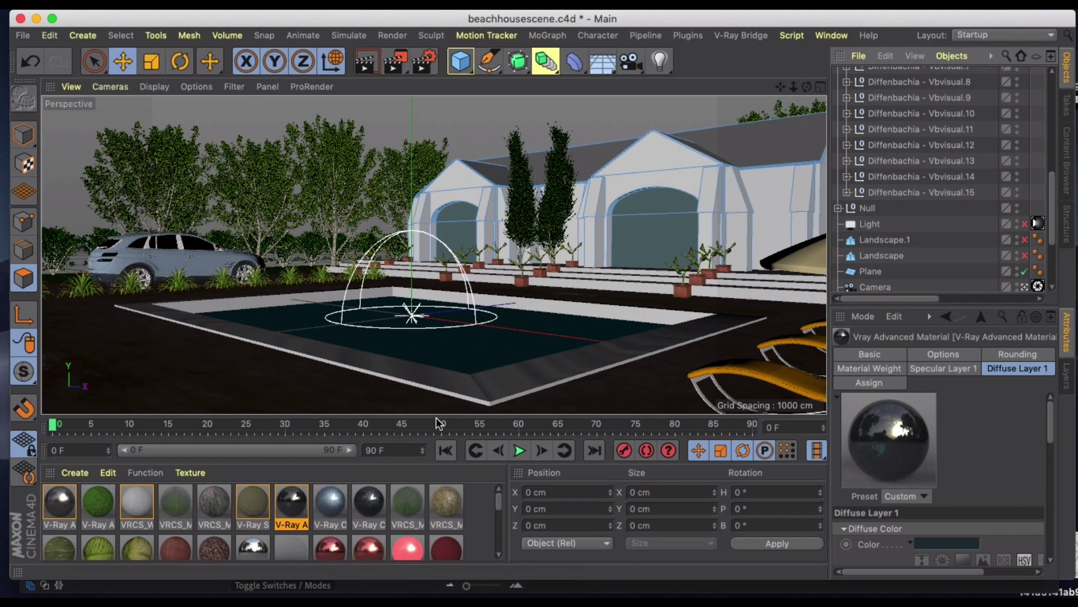
# Widen the side panels, look through the scene camera and zoom to reframe the beach house
pyautogui.moveTo(830, 191); pyautogui.dragTo(820, 193)
pyautogui.scroll(-1, 845, 208)
pyautogui.click(1026, 270)
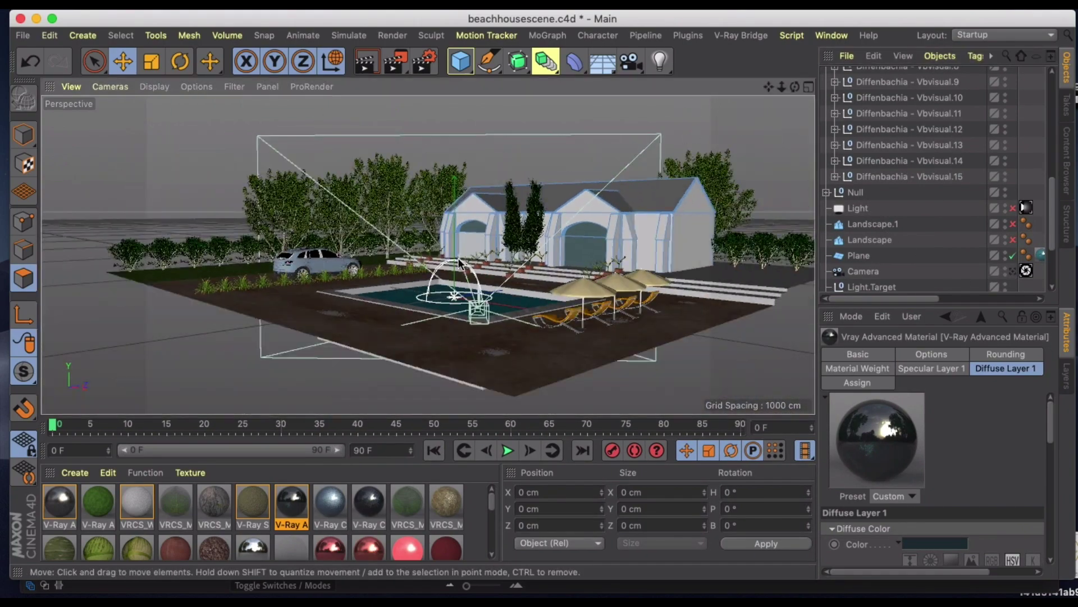
pyautogui.scroll(3, 459, 257)
pyautogui.scroll(3, 486, 295)
pyautogui.scroll(-2, 516, 281)
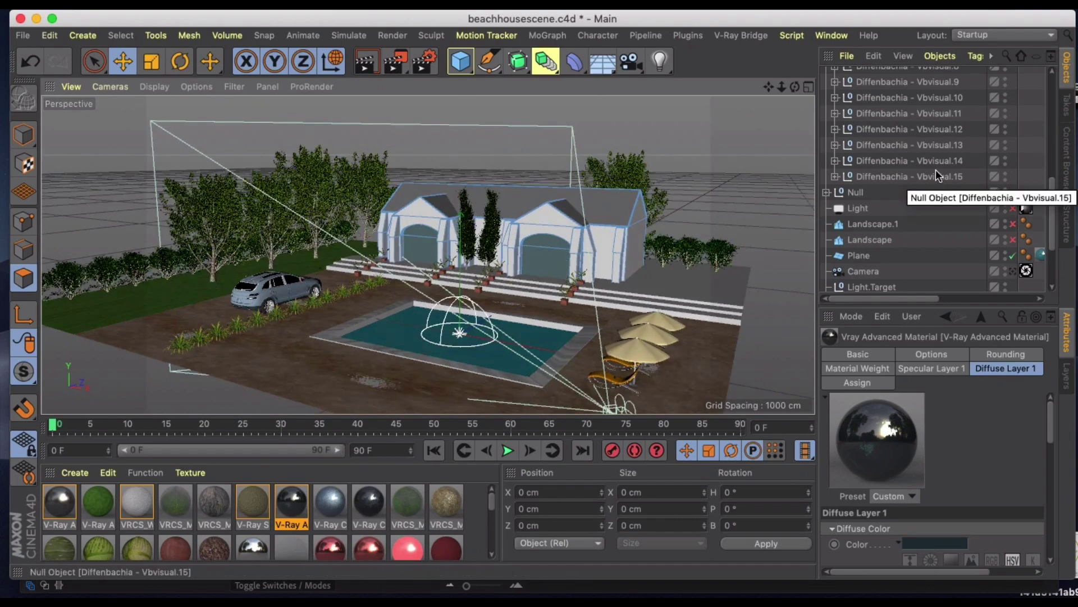
# In the Content Browser, shrink thumbnails and go up to the library's 3D Objects folder
pyautogui.click(1065, 158)
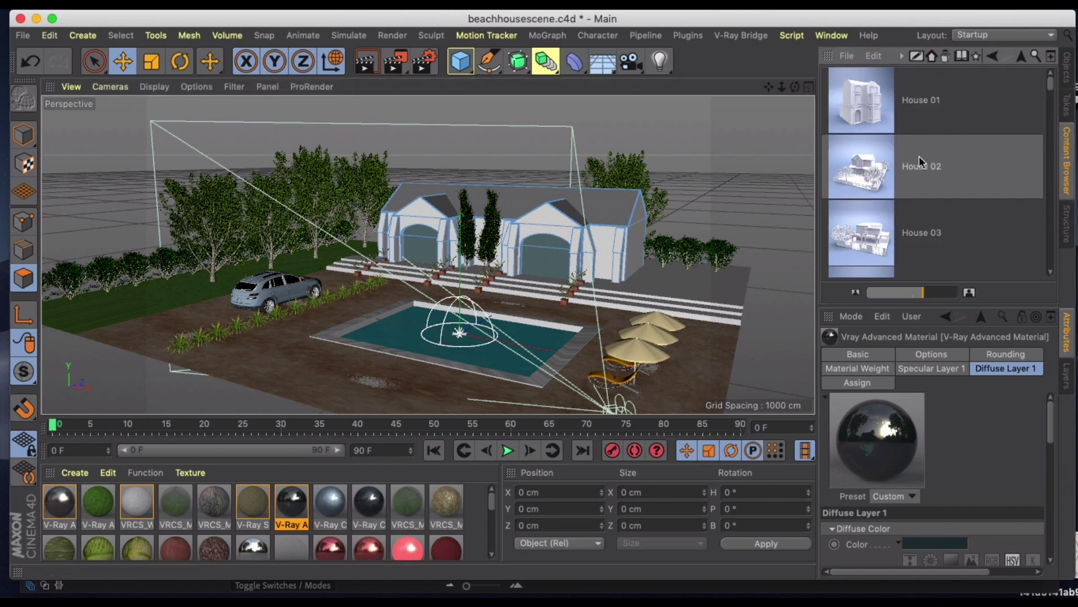
pyautogui.click(907, 293)
pyautogui.click(1018, 60)
pyautogui.click(1018, 59)
pyautogui.click(1018, 60)
pyautogui.scroll(10, 858, 258)
pyautogui.doubleClick(872, 82)
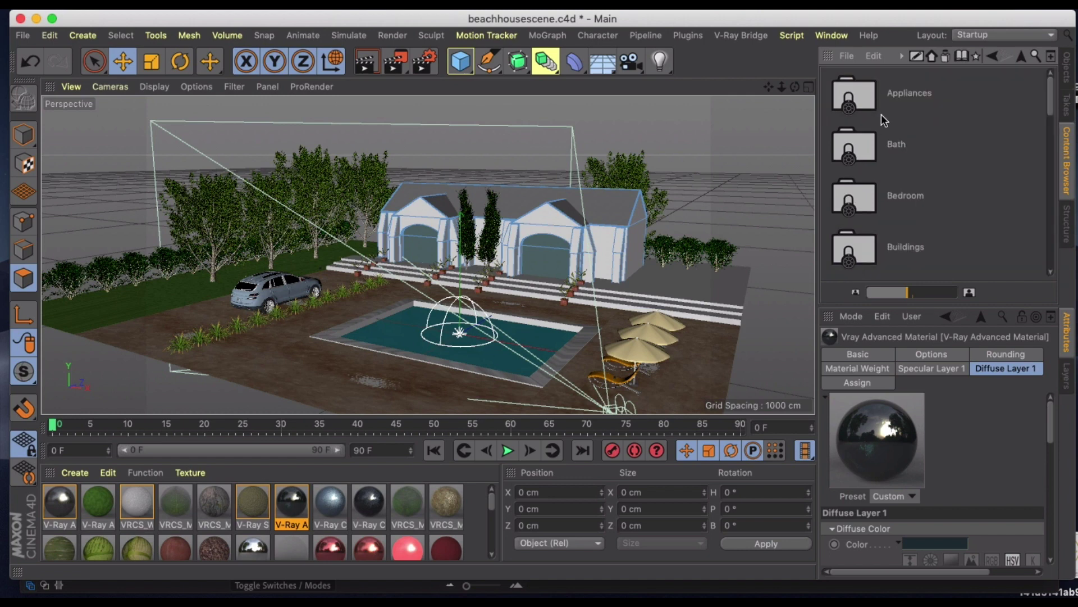
# Open the Houses folder and browse its house model previews at different thumbnail sizes
pyautogui.moveTo(910, 294); pyautogui.dragTo(893, 292)
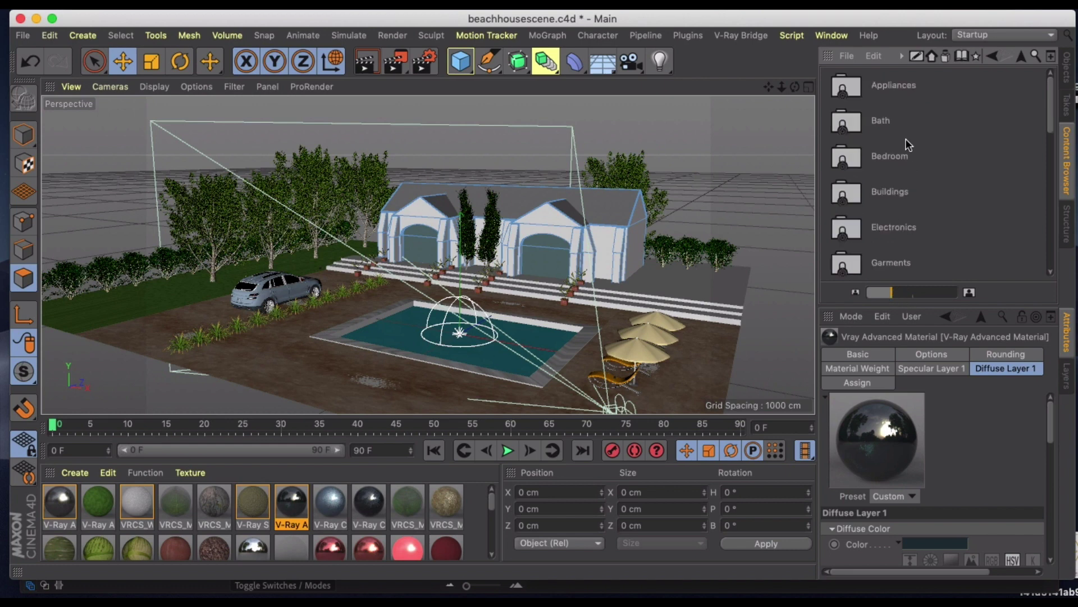
pyautogui.scroll(-5, 888, 93)
pyautogui.scroll(5, 888, 92)
pyautogui.scroll(-5, 846, 208)
pyautogui.click(849, 131)
pyautogui.doubleClick(849, 131)
pyautogui.moveTo(894, 292); pyautogui.dragTo(931, 292)
pyautogui.scroll(-8, 912, 230)
pyautogui.scroll(-3, 912, 230)
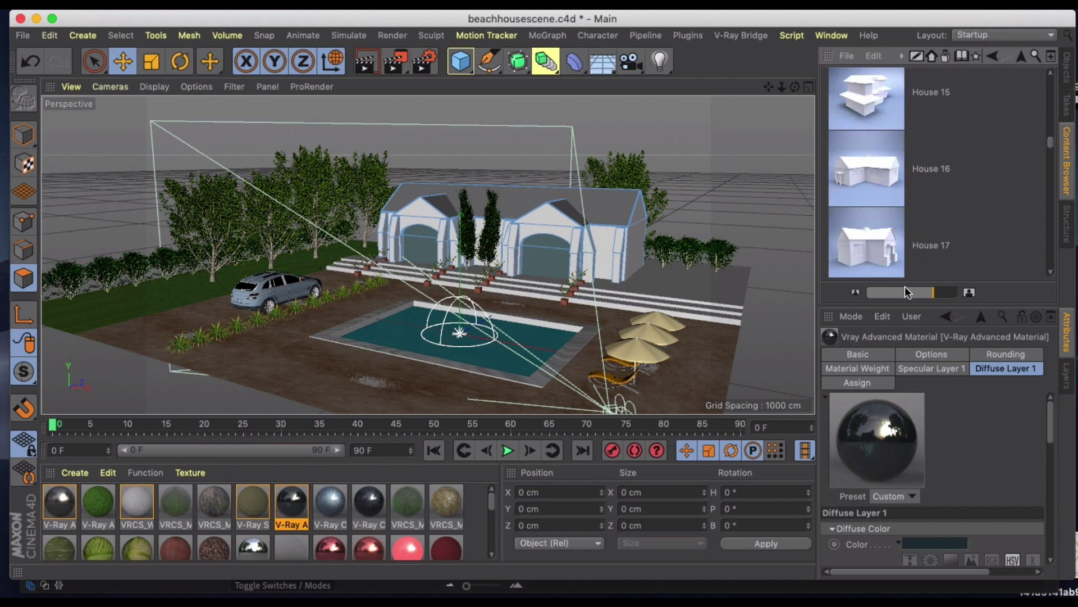
pyautogui.moveTo(932, 292); pyautogui.dragTo(906, 292)
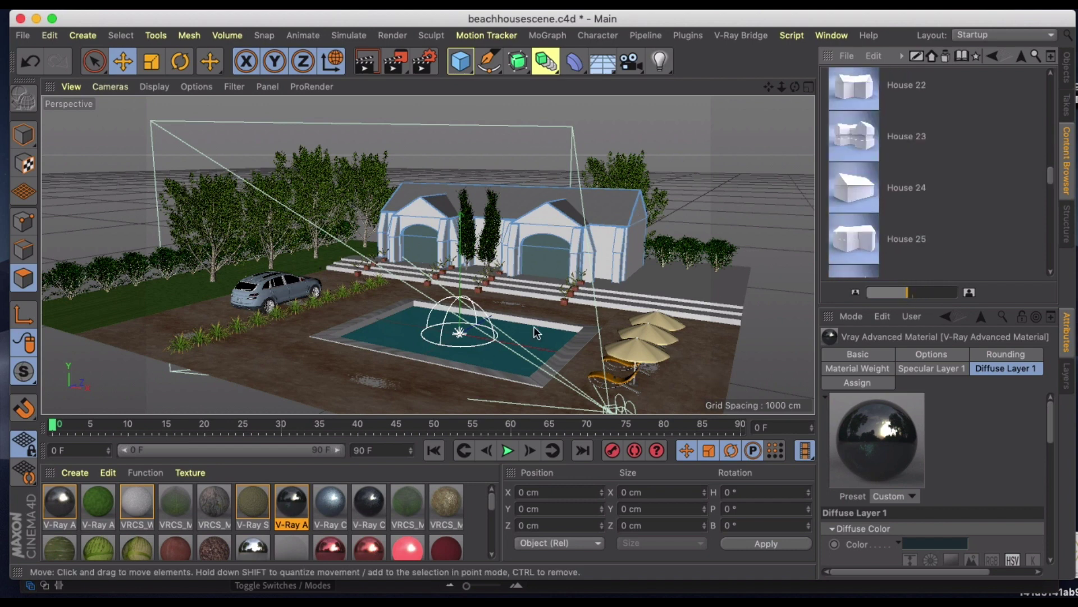
# Back in Objects, create a V-Ray Advanced Material via Create > V-Ray Bridge in the Material Manager
pyautogui.click(1067, 63)
pyautogui.click(70, 473)
pyautogui.moveTo(121, 345)
pyautogui.moveTo(144, 300)
pyautogui.click(321, 287)
pyautogui.click(126, 200)
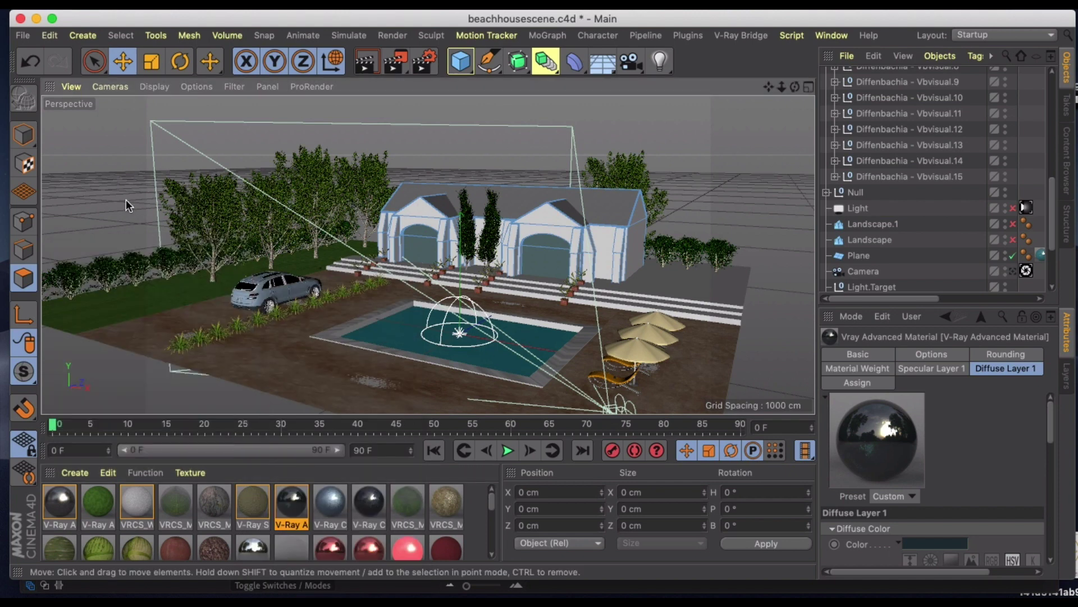
pyautogui.click(739, 35)
pyautogui.moveTo(757, 58)
pyautogui.click(596, 23)
pyautogui.scroll(5, 531, 315)
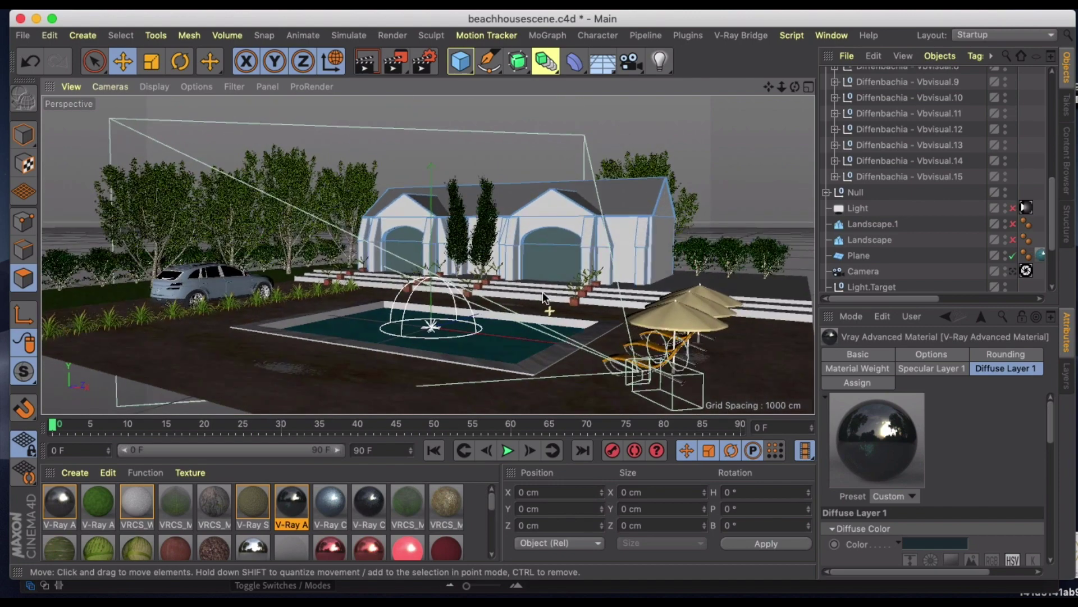
pyautogui.keyDown('alt'); pyautogui.moveTo(542, 291); pyautogui.dragTo(531, 291); pyautogui.keyUp('alt')
pyautogui.keyDown('alt'); pyautogui.moveTo(525, 289); pyautogui.dragTo(464, 278); pyautogui.keyUp('alt')
# Start a new empty project and orbit to a low, near-horizontal view
pyautogui.click(21, 36)
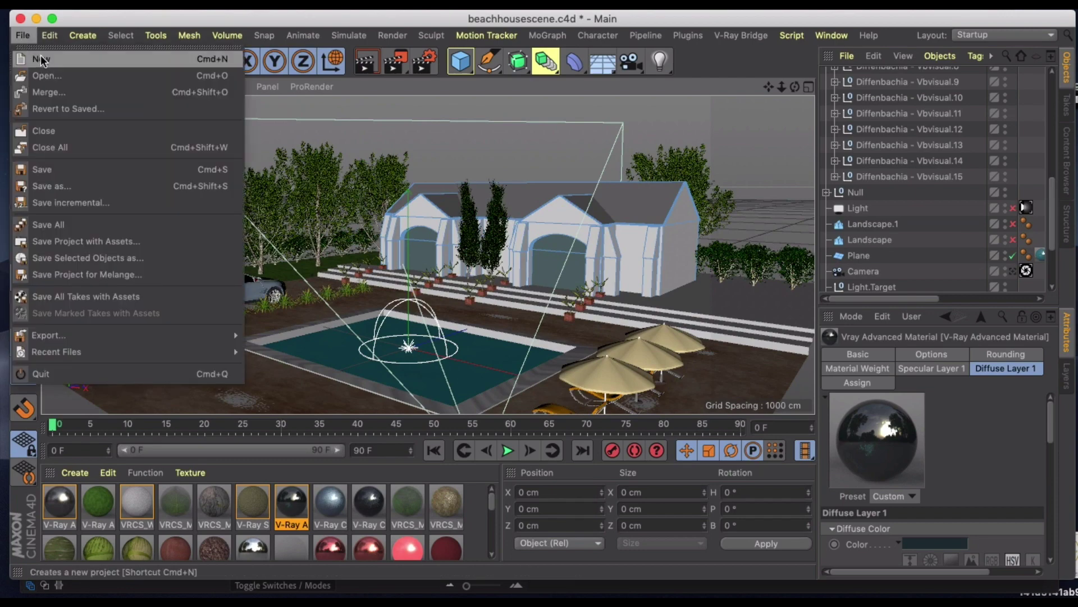
pyautogui.click(40, 58)
pyautogui.moveTo(440, 183)
pyautogui.keyDown('alt'); pyautogui.mouseDown()
pyautogui.moveTo(438, 216)
pyautogui.moveTo(449, 200)
pyautogui.mouseUp(); pyautogui.keyUp('alt')
# Load House 24 from the Content Browser and move it back to Z 407.205 cm and sideways on X
pyautogui.click(1066, 160)
pyautogui.doubleClick(857, 186)
pyautogui.moveTo(494, 279); pyautogui.dragTo(597, 233)
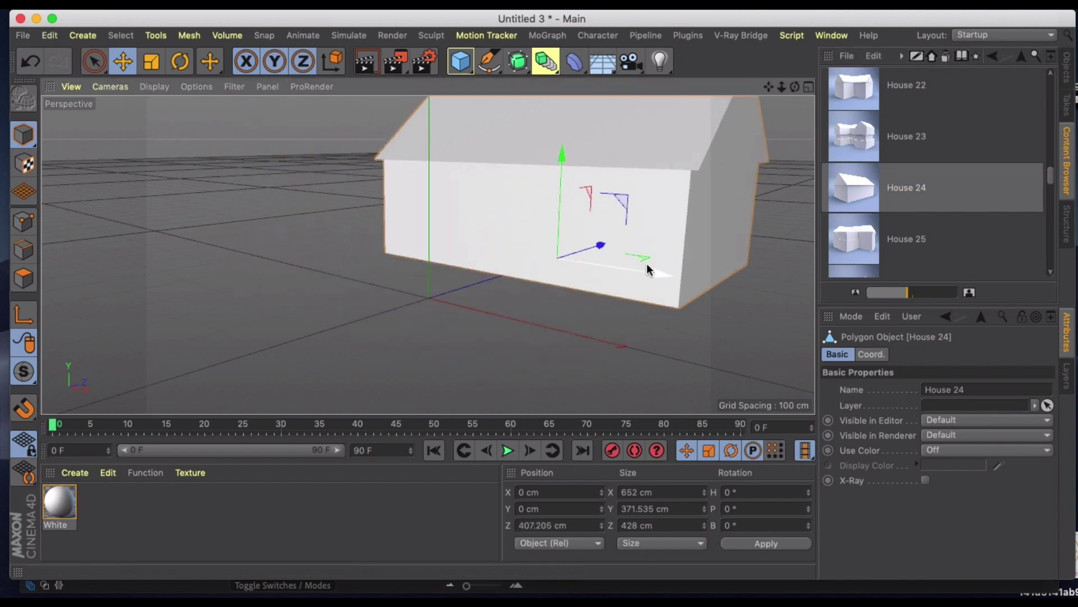
pyautogui.moveTo(646, 263); pyautogui.dragTo(636, 269)
# Add a Floor object under the house
pyautogui.click(602, 62)
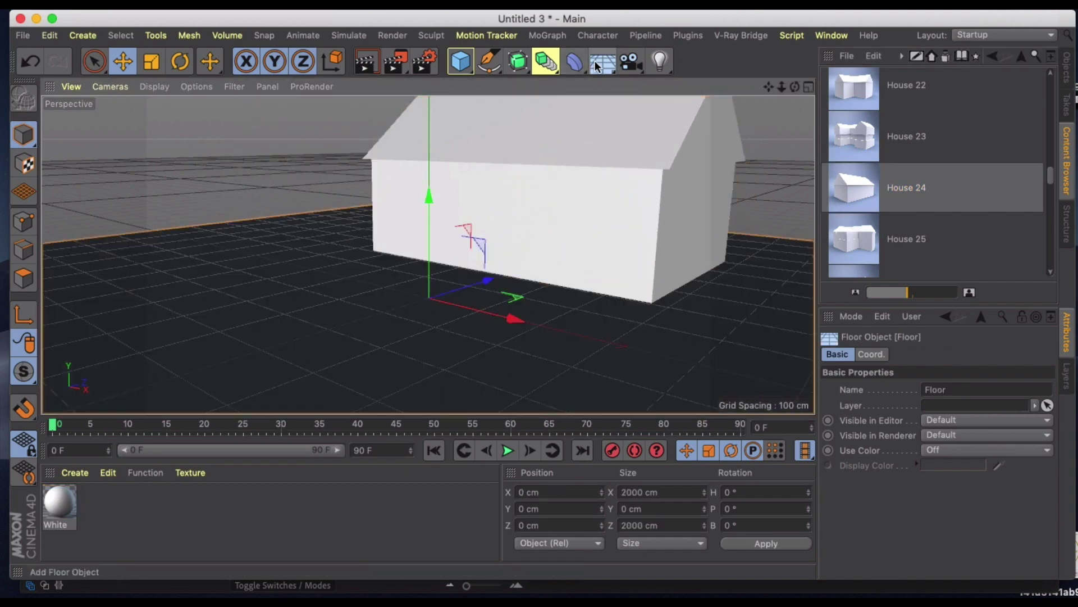
pyautogui.scroll(-2, 575, 145)
pyautogui.scroll(-3, 572, 141)
pyautogui.scroll(-2, 547, 240)
# In Render Settings, switch the renderer to V-Ray Bridge with Show VFB Window enabled
pyautogui.click(426, 62)
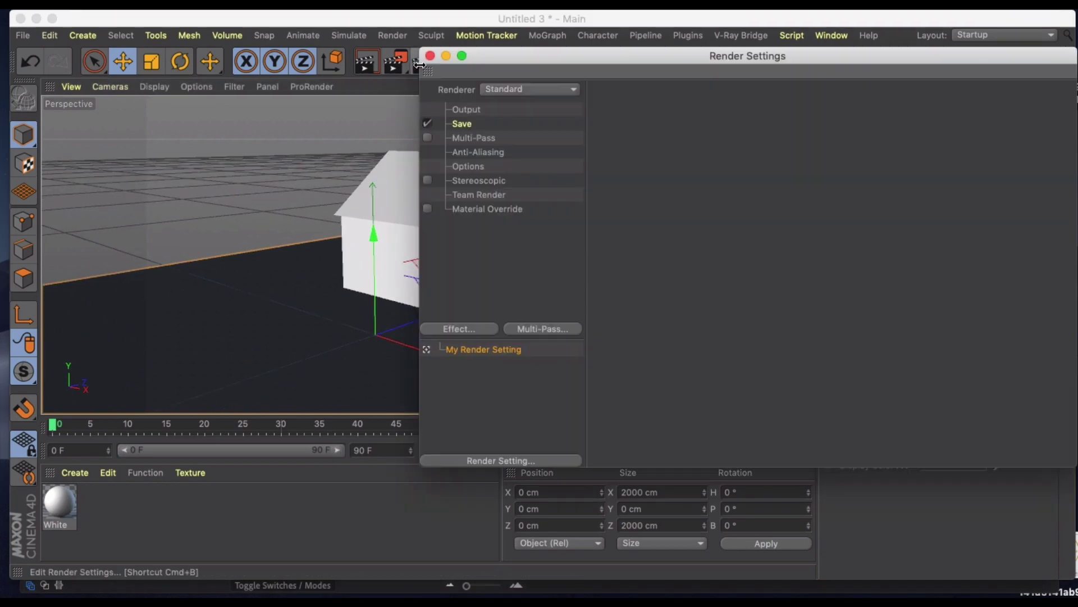
pyautogui.click(517, 89)
pyautogui.click(536, 187)
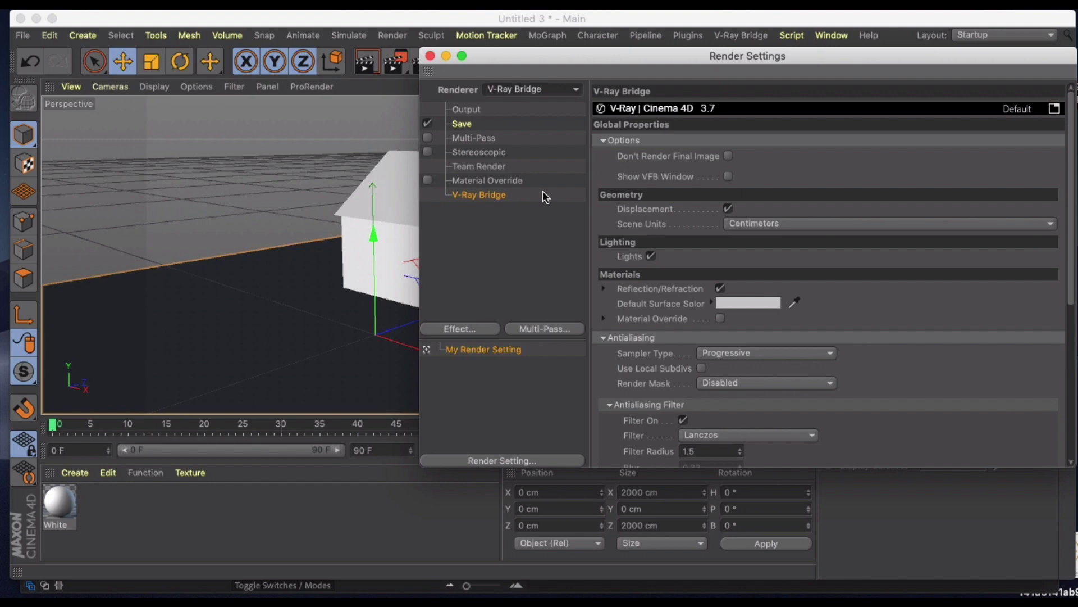
pyautogui.click(726, 177)
pyautogui.moveTo(658, 54); pyautogui.dragTo(450, 84)
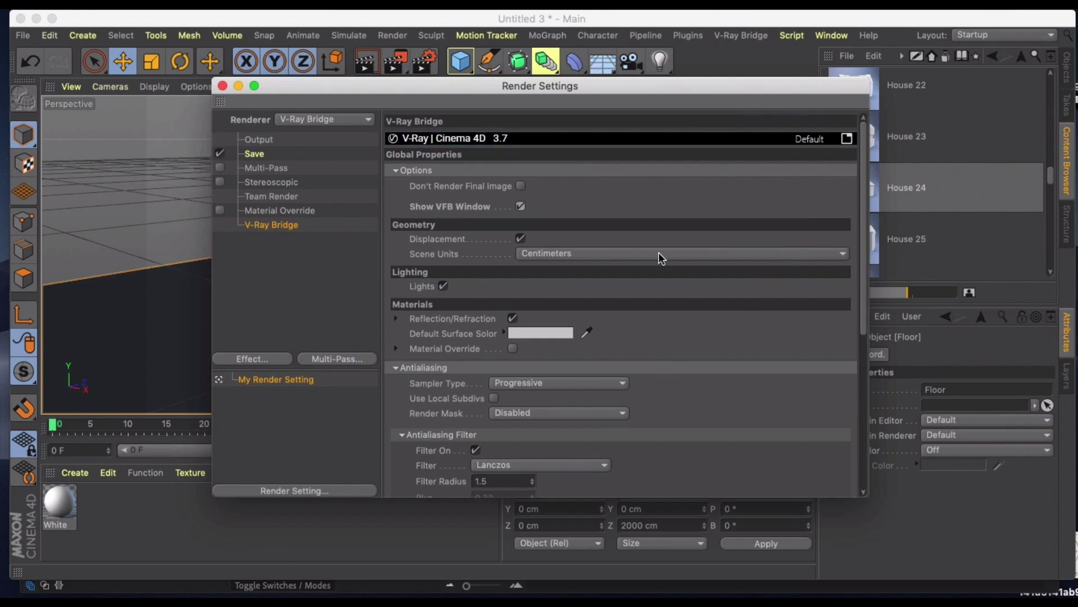
# Set the sampler type to Bucket with a Threshold of 0.03
pyautogui.scroll(-1, 685, 285)
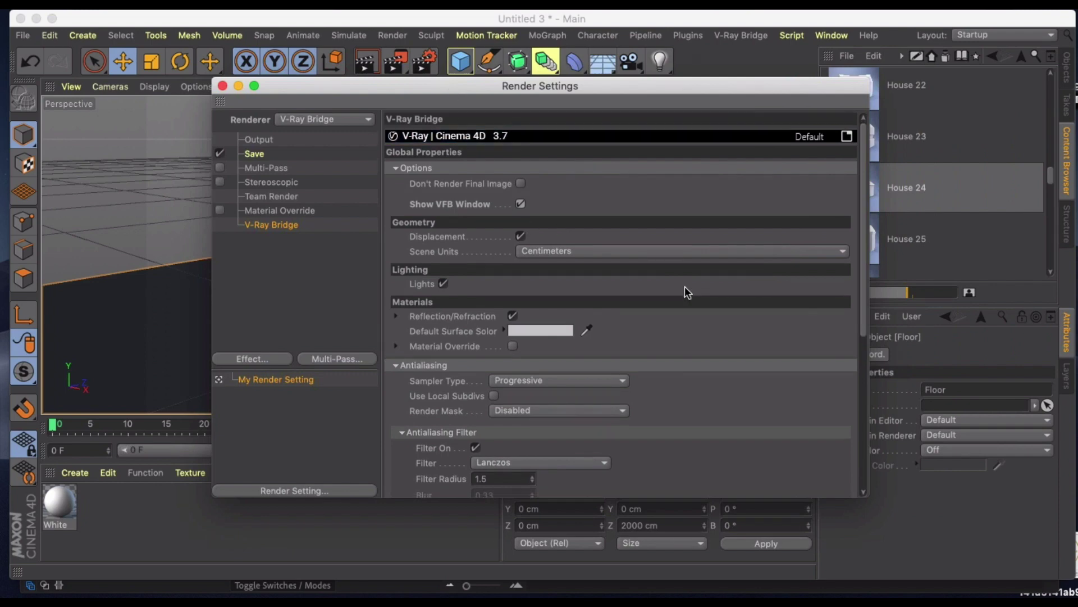
pyautogui.click(595, 379)
pyautogui.click(584, 394)
pyautogui.scroll(-10, 708, 314)
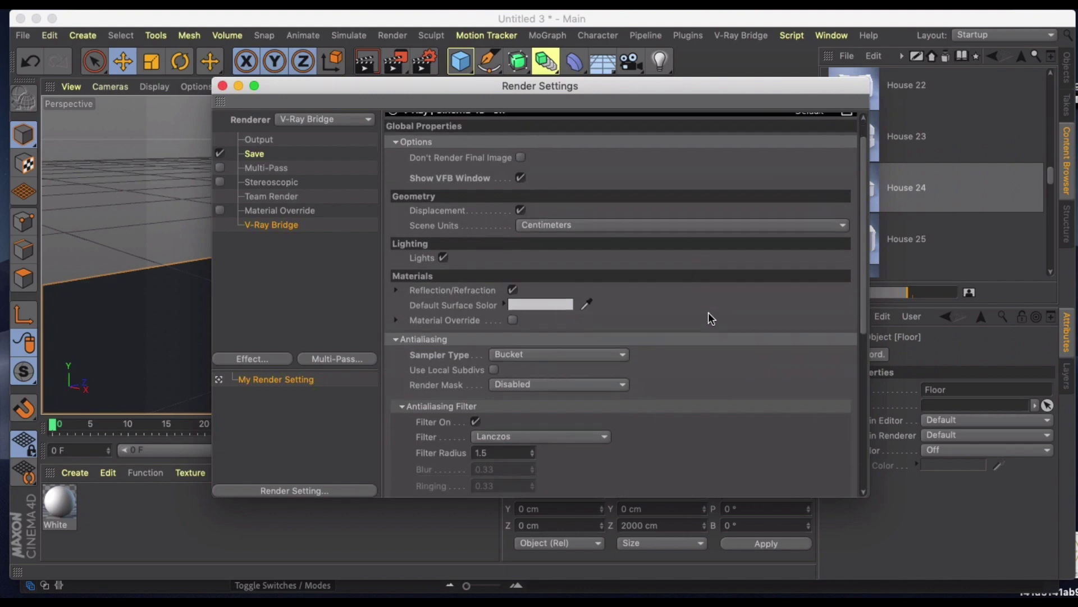
pyautogui.scroll(5, 709, 314)
pyautogui.click(697, 397)
pyautogui.hotkey('shift', 'Left')
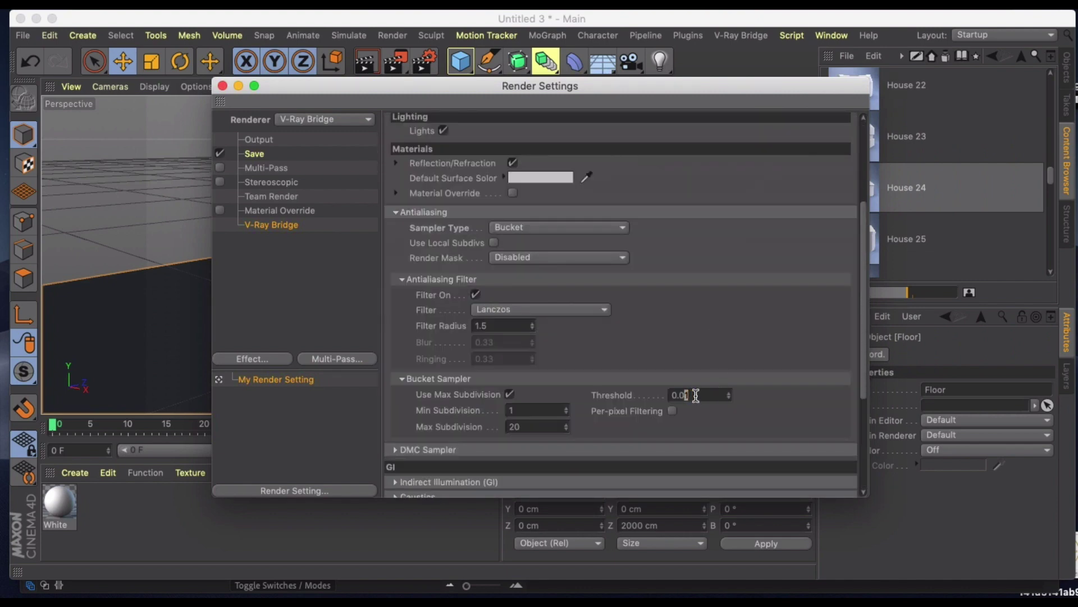
pyautogui.write('3')
pyautogui.press('Return')
pyautogui.scroll(5, 718, 327)
pyautogui.scroll(-5, 718, 327)
pyautogui.scroll(5, 687, 320)
pyautogui.scroll(-5, 690, 325)
# Expand DMC Sampler and Color Mapping, and set the color mapping type to Exponential
pyautogui.click(394, 277)
pyautogui.click(395, 393)
pyautogui.click(521, 407)
pyautogui.click(514, 439)
pyautogui.scroll(-3, 667, 420)
pyautogui.scroll(10, 667, 420)
# Add a V-Ray Physical Camera and frame the house through it, sitting left of centre
pyautogui.click(222, 85)
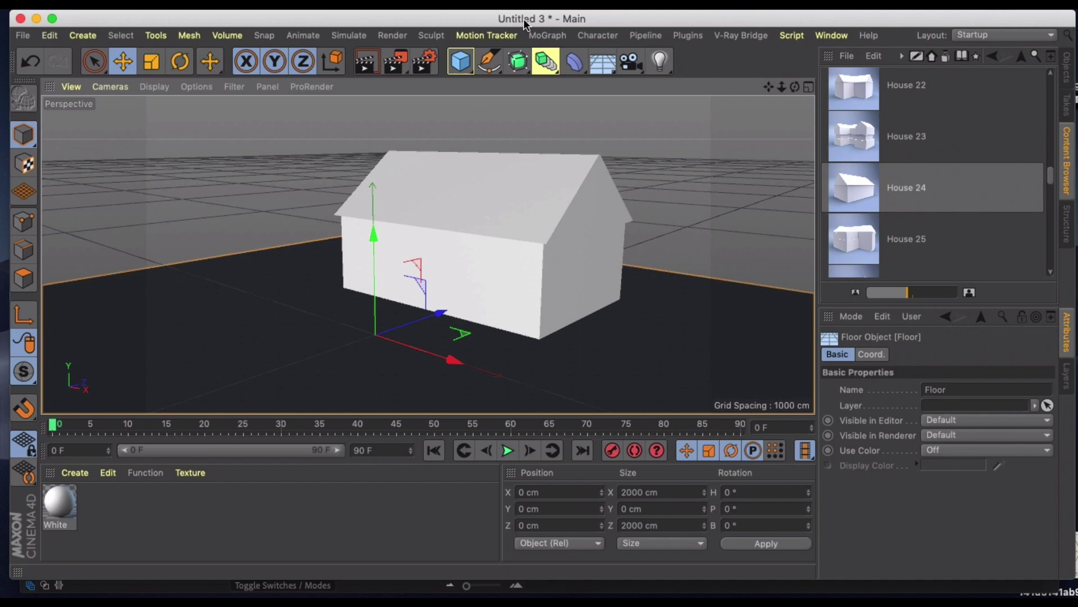
pyautogui.click(1070, 68)
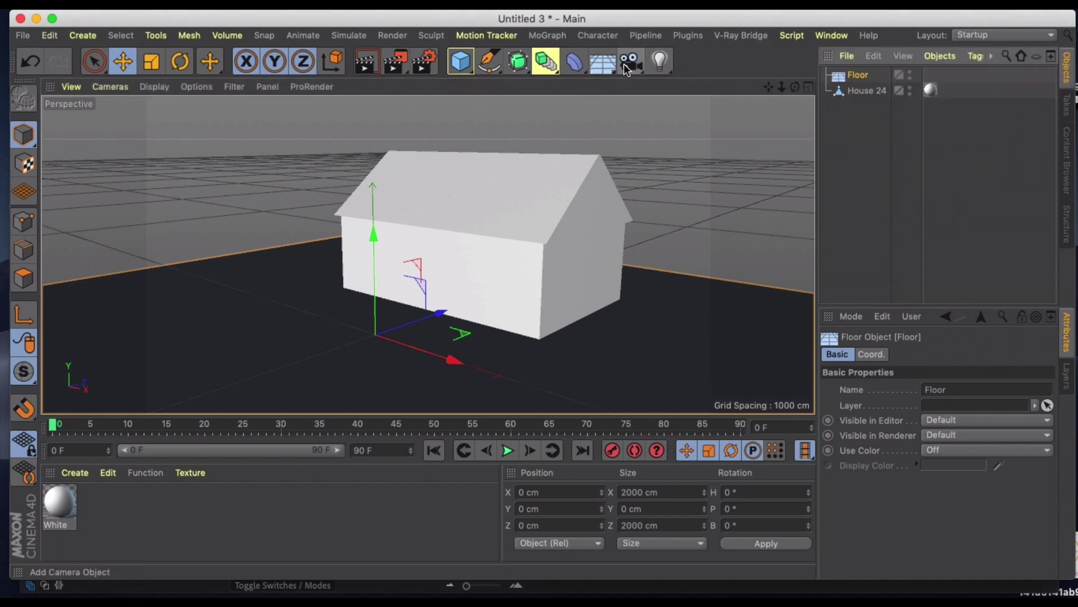
pyautogui.click(733, 35)
pyautogui.moveTo(784, 112)
pyautogui.click(888, 119)
pyautogui.moveTo(570, 246)
pyautogui.keyDown('alt'); pyautogui.mouseDown()
pyautogui.moveTo(582, 224)
pyautogui.moveTo(561, 231)
pyautogui.mouseUp(); pyautogui.keyUp('alt')
pyautogui.click(917, 74)
pyautogui.keyDown('alt'); pyautogui.moveTo(632, 232); pyautogui.dragTo(571, 197); pyautogui.keyUp('alt')
# Lock the camera with a Protection tag, then orbit out to see the camera itself
pyautogui.rightClick(871, 75)
pyautogui.moveTo(761, 30)
pyautogui.click(909, 293)
pyautogui.keyDown('alt'); pyautogui.moveTo(369, 247); pyautogui.dragTo(395, 236); pyautogui.keyUp('alt')
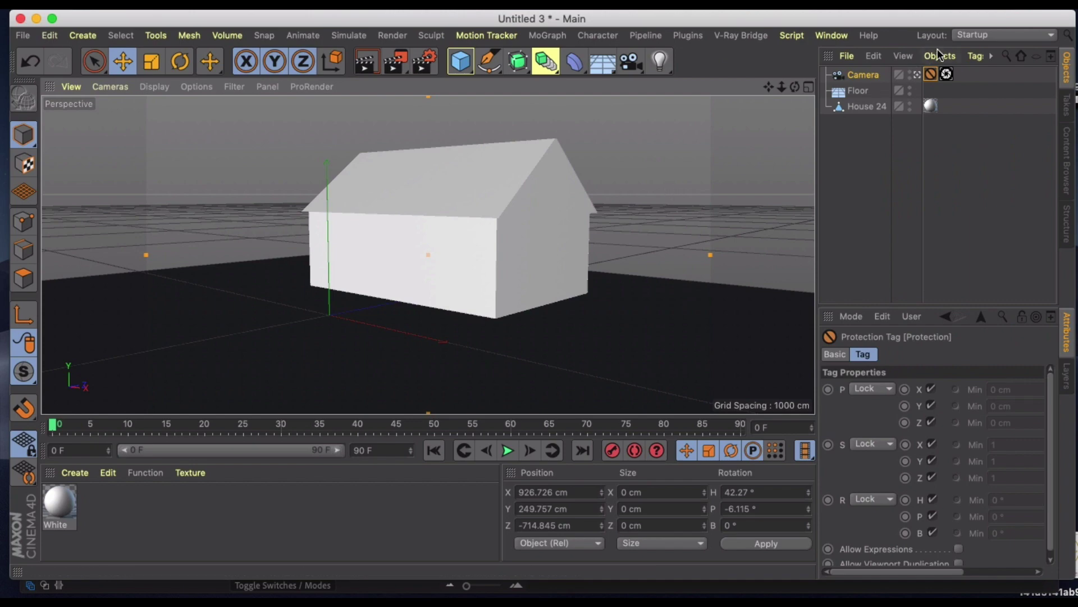
pyautogui.click(918, 75)
pyautogui.click(917, 75)
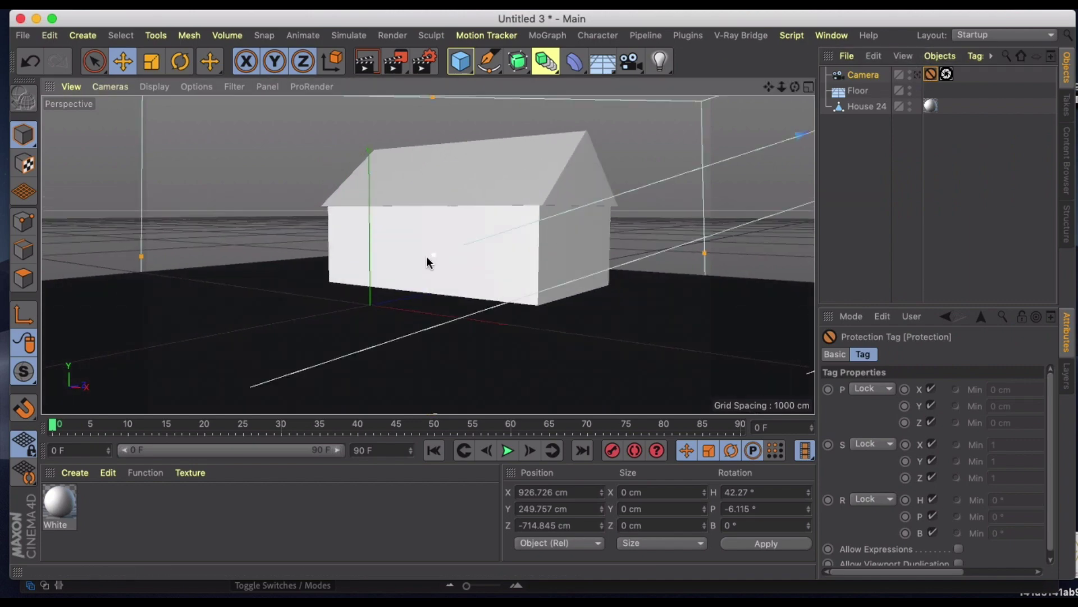
pyautogui.moveTo(413, 251)
pyautogui.keyDown('alt'); pyautogui.mouseDown()
pyautogui.moveTo(430, 210)
pyautogui.moveTo(429, 242)
pyautogui.mouseUp(); pyautogui.keyUp('alt')
pyautogui.scroll(2, 432, 249)
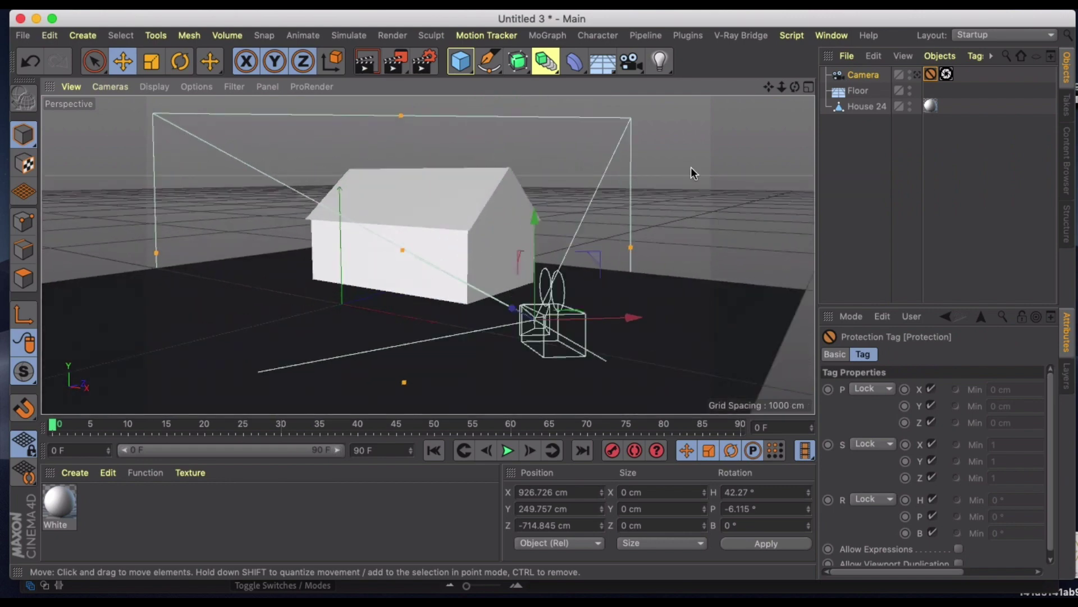
# Add a V-Ray Physical Sun Light, look through the camera and show its V-Ray camera tag settings
pyautogui.click(745, 35)
pyautogui.moveTo(755, 110)
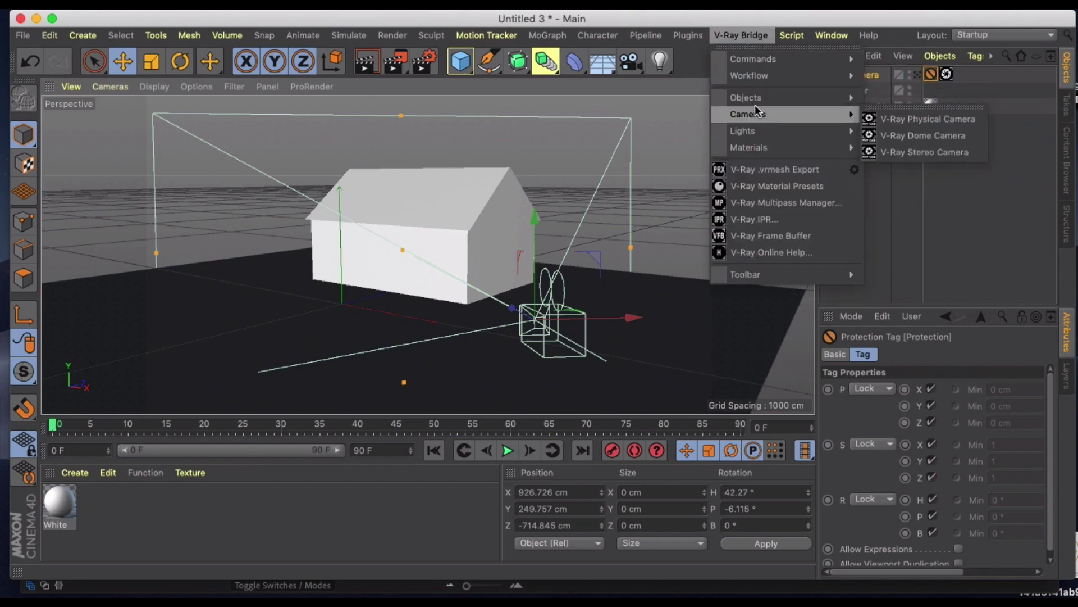
pyautogui.moveTo(828, 129)
pyautogui.click(908, 134)
pyautogui.moveTo(361, 241)
pyautogui.keyDown('alt'); pyautogui.mouseDown()
pyautogui.moveTo(393, 246)
pyautogui.moveTo(380, 245)
pyautogui.mouseUp(); pyautogui.keyUp('alt')
pyautogui.click(926, 106)
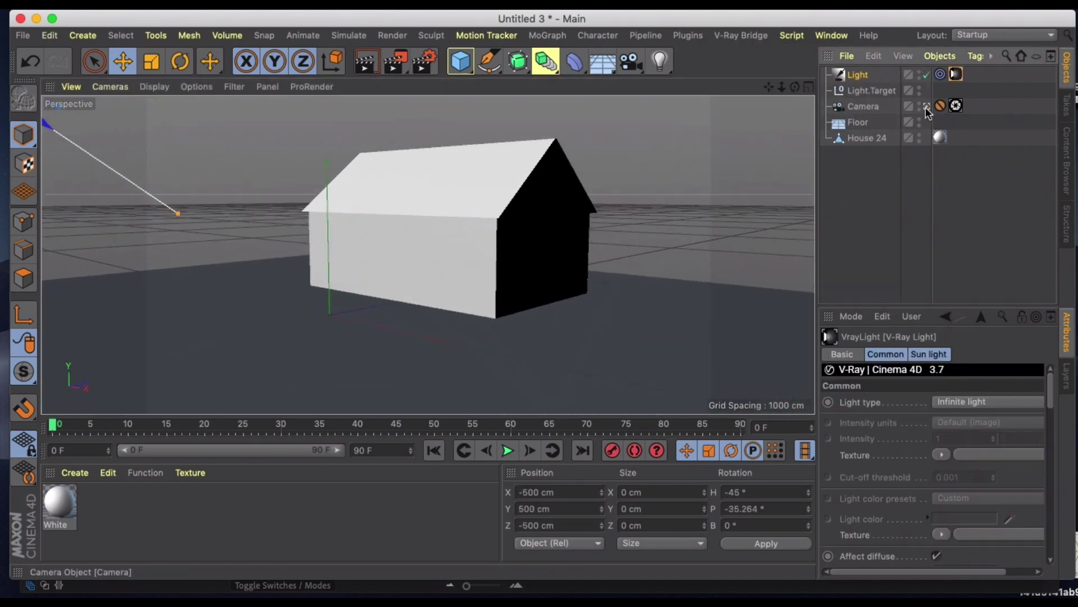
pyautogui.click(956, 107)
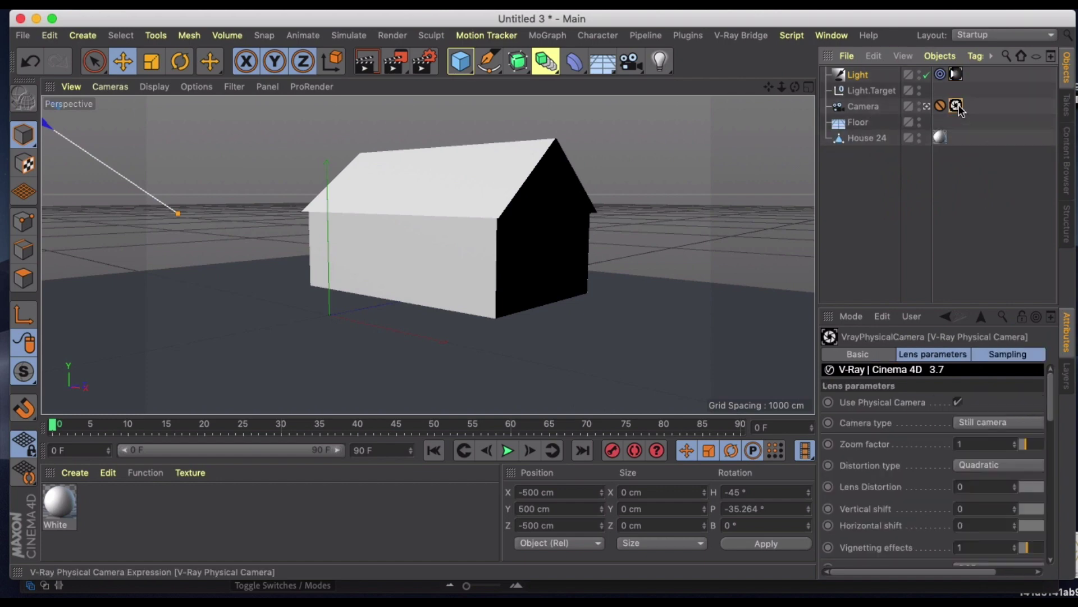
# Try the camera's zoom factor at 0.9, restore it to 1, and nudge the vertical shift
pyautogui.scroll(-1, 943, 398)
pyautogui.scroll(1, 943, 398)
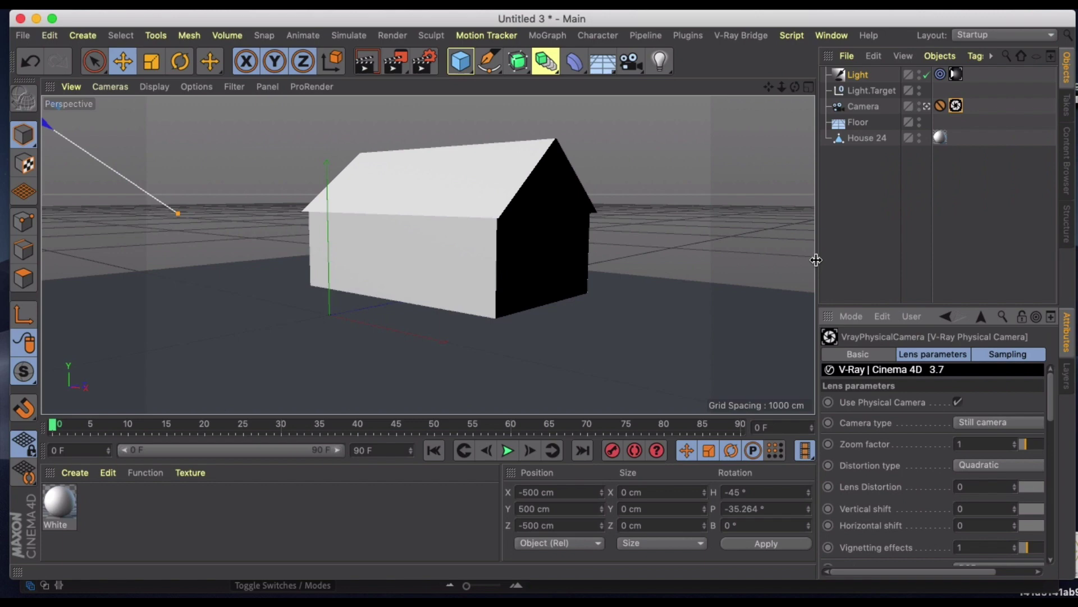
pyautogui.moveTo(815, 260); pyautogui.dragTo(788, 264)
pyautogui.scroll(-2, 920, 432)
pyautogui.scroll(-4, 899, 437)
pyautogui.scroll(5, 899, 437)
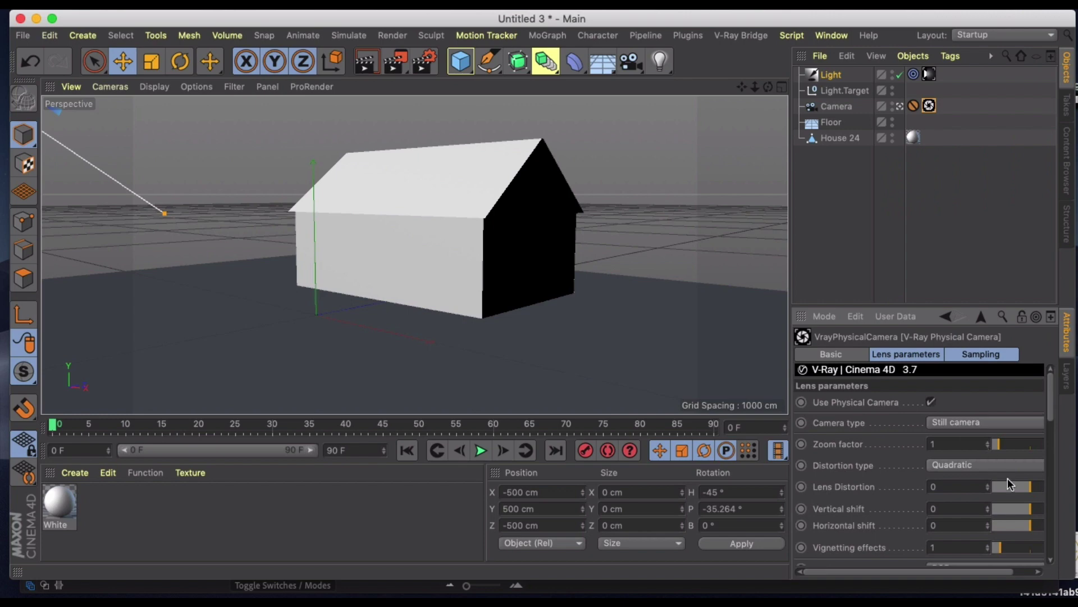
pyautogui.click(988, 447)
pyautogui.click(988, 441)
pyautogui.moveTo(1052, 397); pyautogui.dragTo(1051, 414)
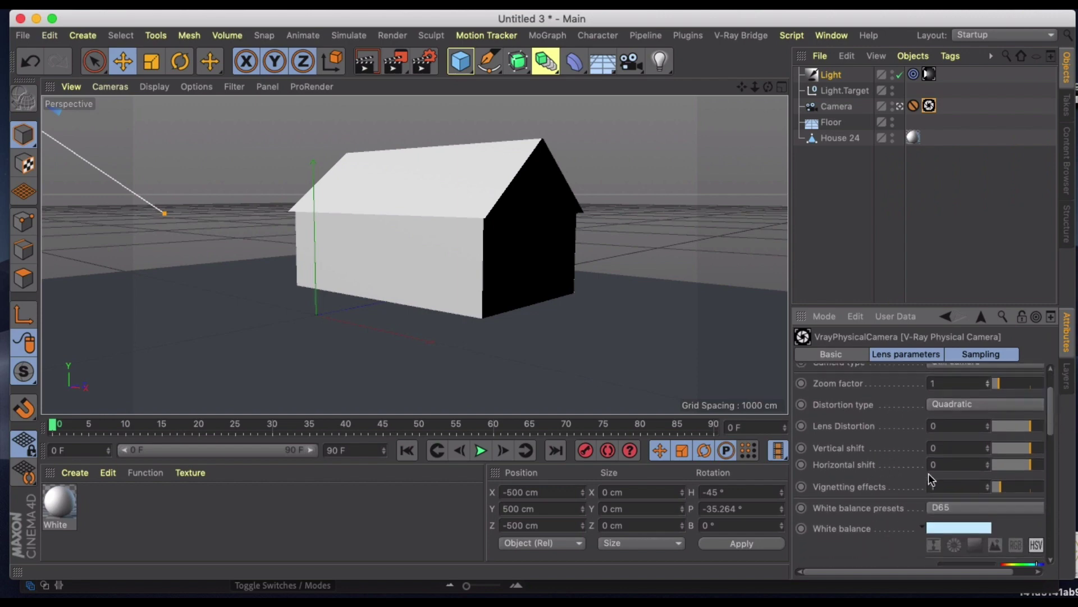
pyautogui.click(987, 446)
pyautogui.moveTo(1054, 417); pyautogui.dragTo(1051, 437)
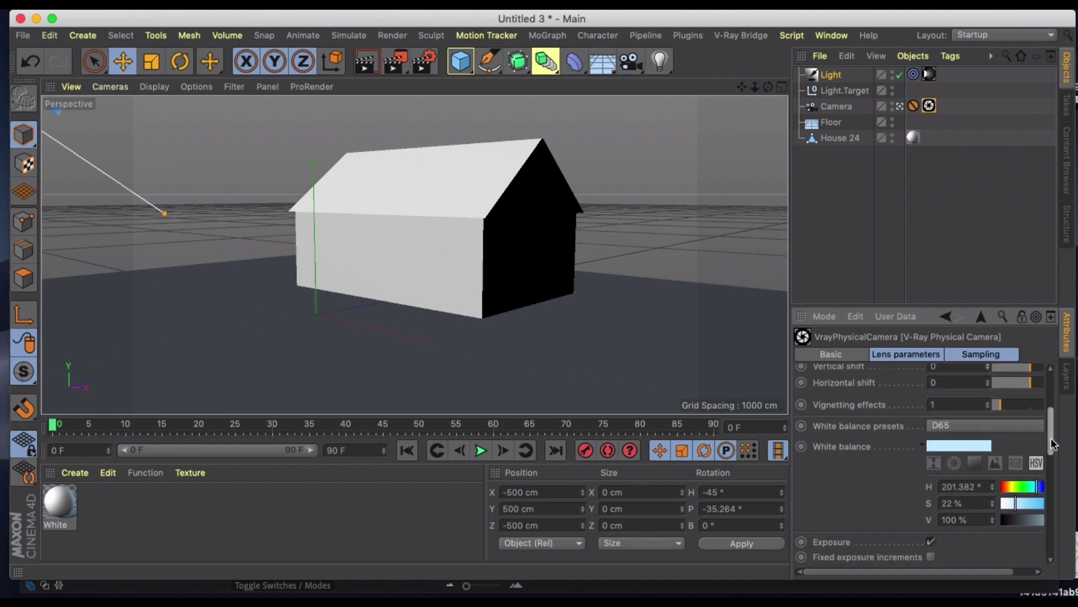
pyautogui.moveTo(970, 572); pyautogui.dragTo(994, 563)
pyautogui.moveTo(915, 572); pyautogui.dragTo(877, 571)
pyautogui.moveTo(1045, 418); pyautogui.dragTo(1049, 465)
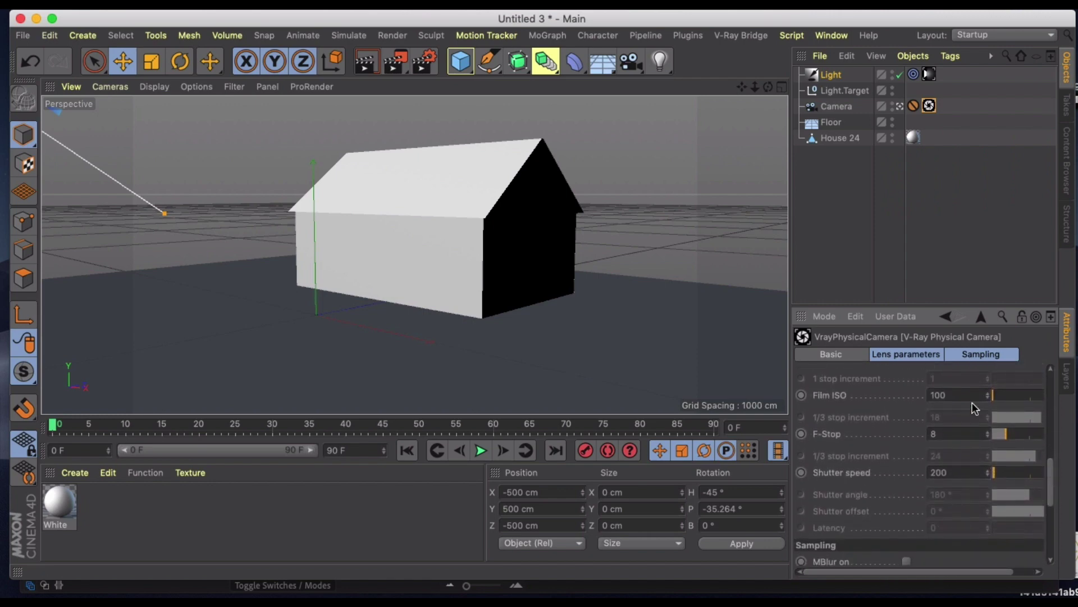
# Set the camera's Film ISO to 200, F-Stop to 2 and shutter speed to 600
pyautogui.moveTo(956, 394); pyautogui.dragTo(875, 397)
pyautogui.write('20')
pyautogui.moveTo(953, 434); pyautogui.dragTo(903, 430)
pyautogui.write('2')
pyautogui.press('Return')
pyautogui.moveTo(962, 472); pyautogui.dragTo(898, 469)
pyautogui.write('600')
pyautogui.press('Return')
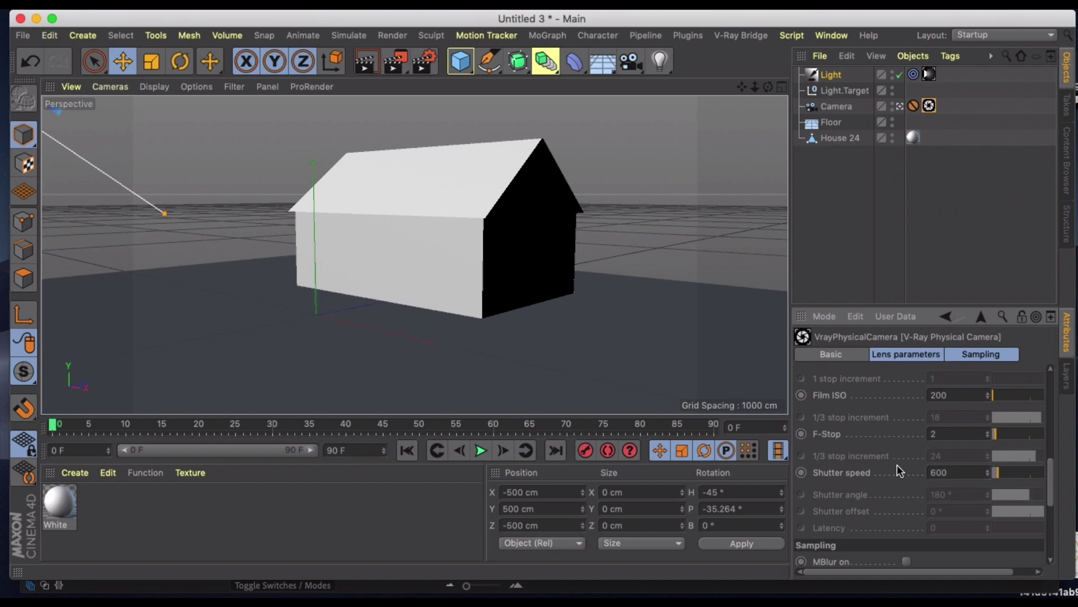
# Check the V-Ray Light tag's Common settings, then switch to its Sun light tab
pyautogui.click(929, 75)
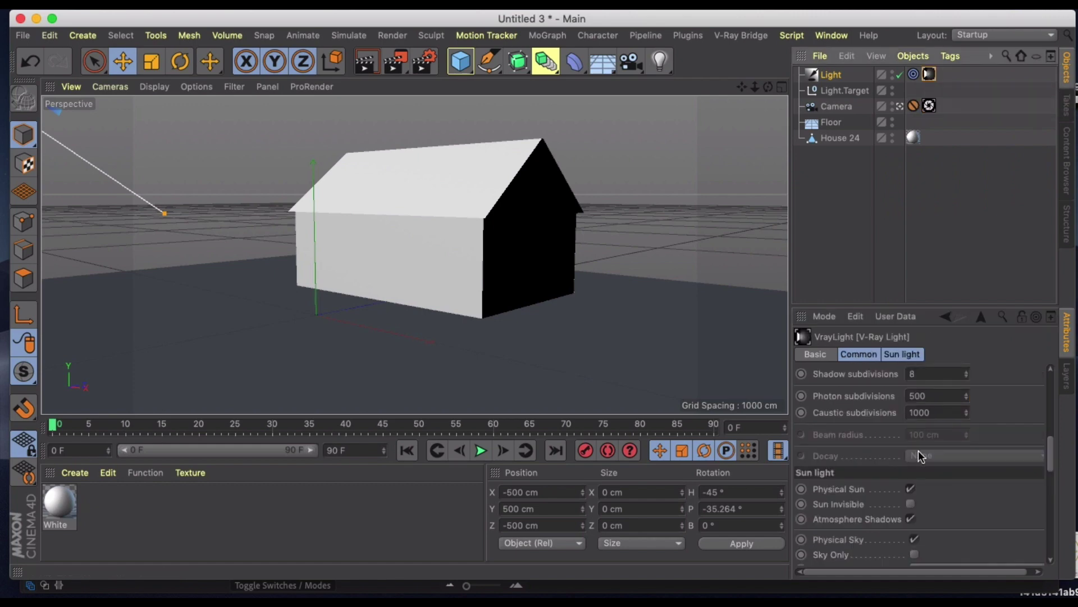
pyautogui.click(873, 357)
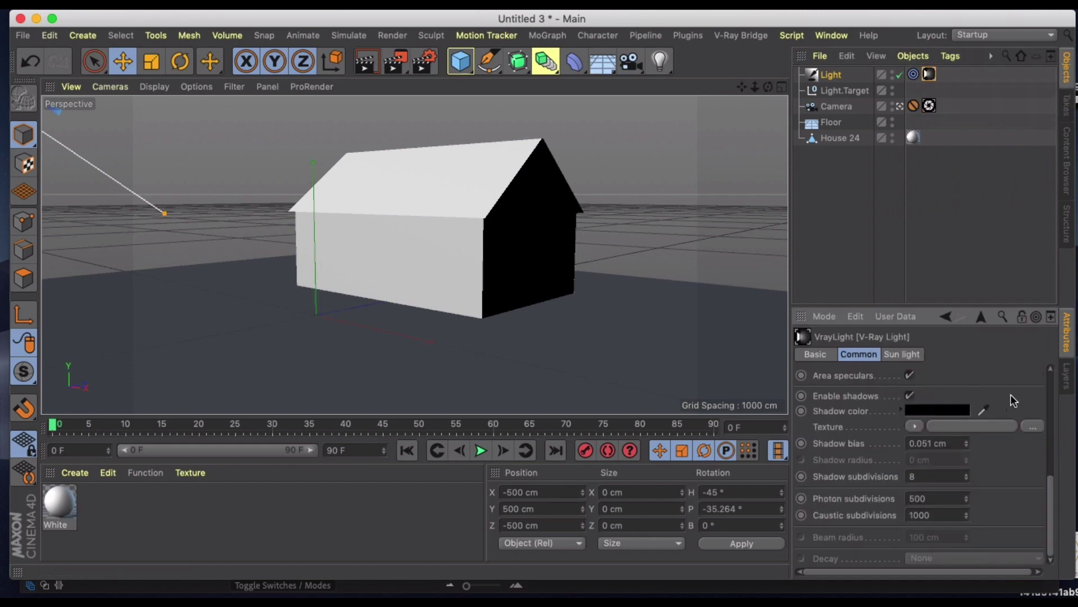
pyautogui.moveTo(1055, 493)
pyautogui.mouseDown()
pyautogui.moveTo(1046, 383)
pyautogui.moveTo(1039, 492)
pyautogui.mouseUp()
pyautogui.scroll(5, 1036, 433)
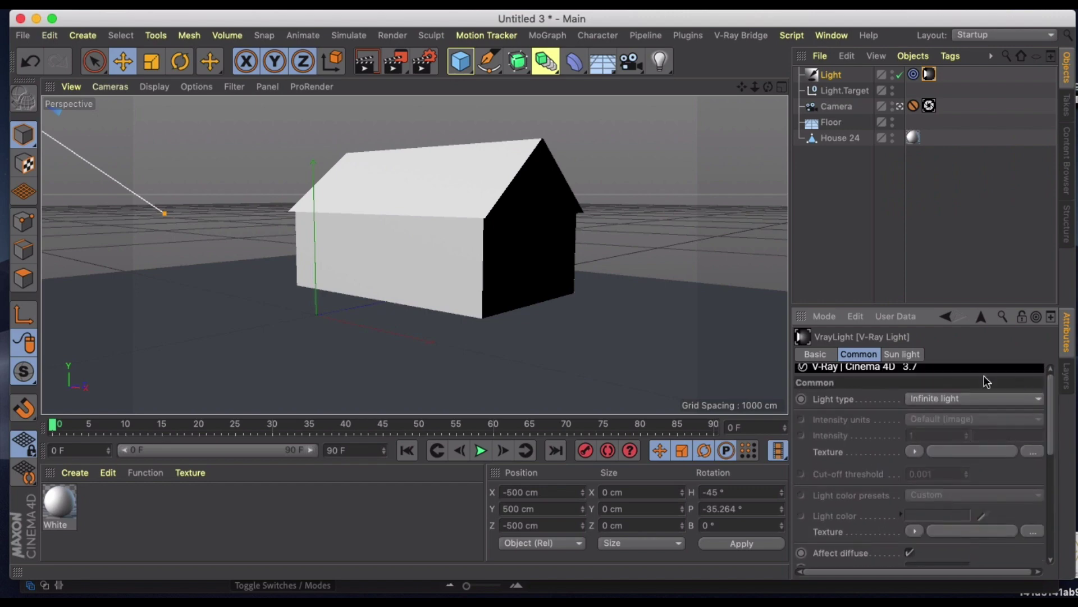
pyautogui.click(898, 356)
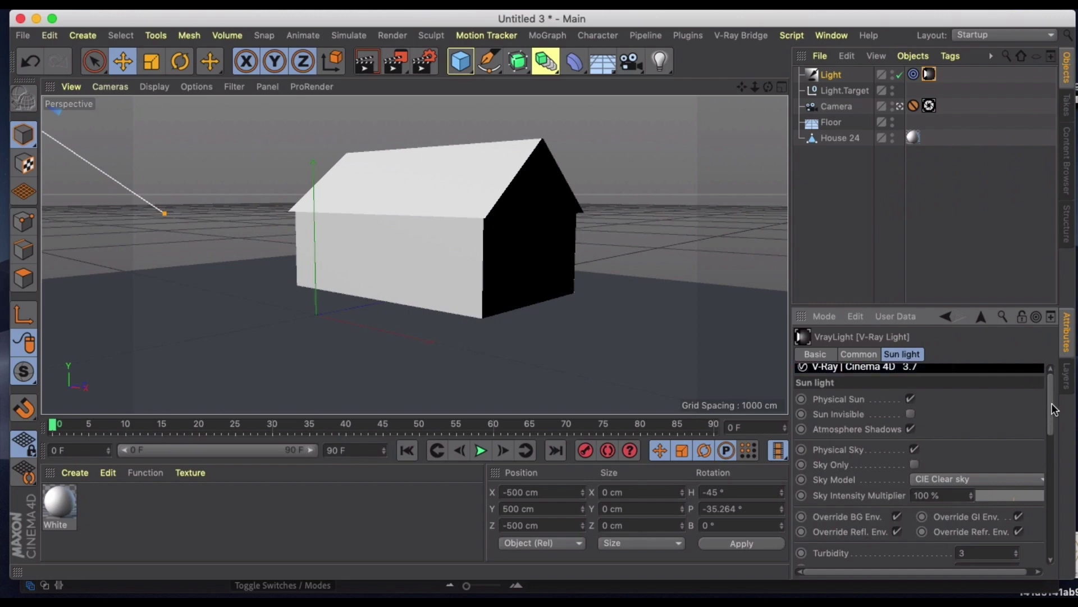
pyautogui.scroll(-2, 1052, 419)
pyautogui.moveTo(1051, 418)
pyautogui.mouseDown()
pyautogui.moveTo(1052, 464)
pyautogui.moveTo(1046, 412)
pyautogui.mouseUp()
# Run an interactive V-Ray render, then open the camera tag's Lens parameters
pyautogui.click(368, 60)
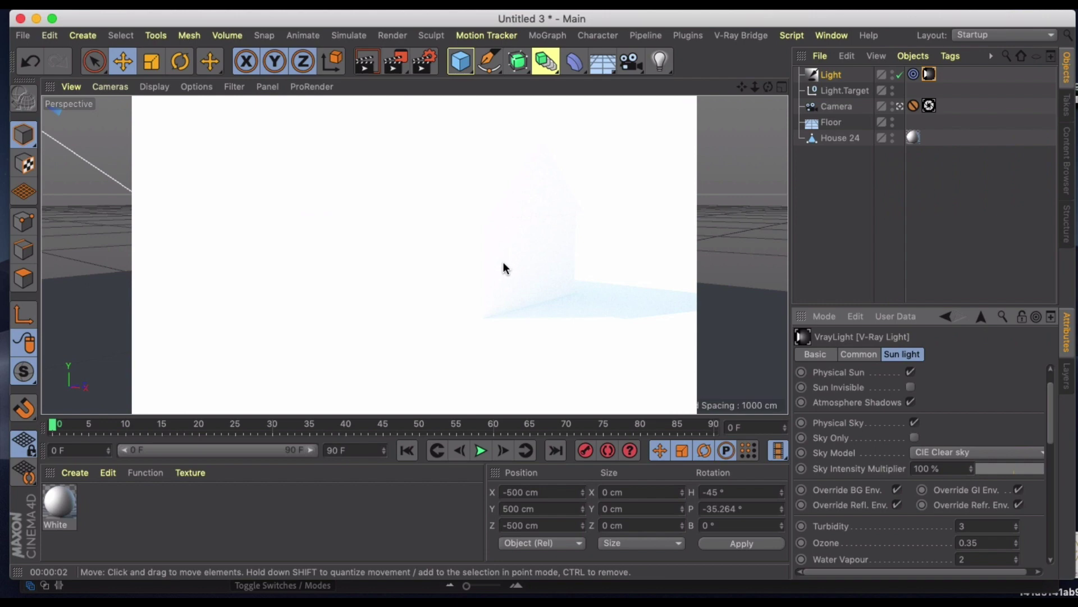
pyautogui.click(913, 106)
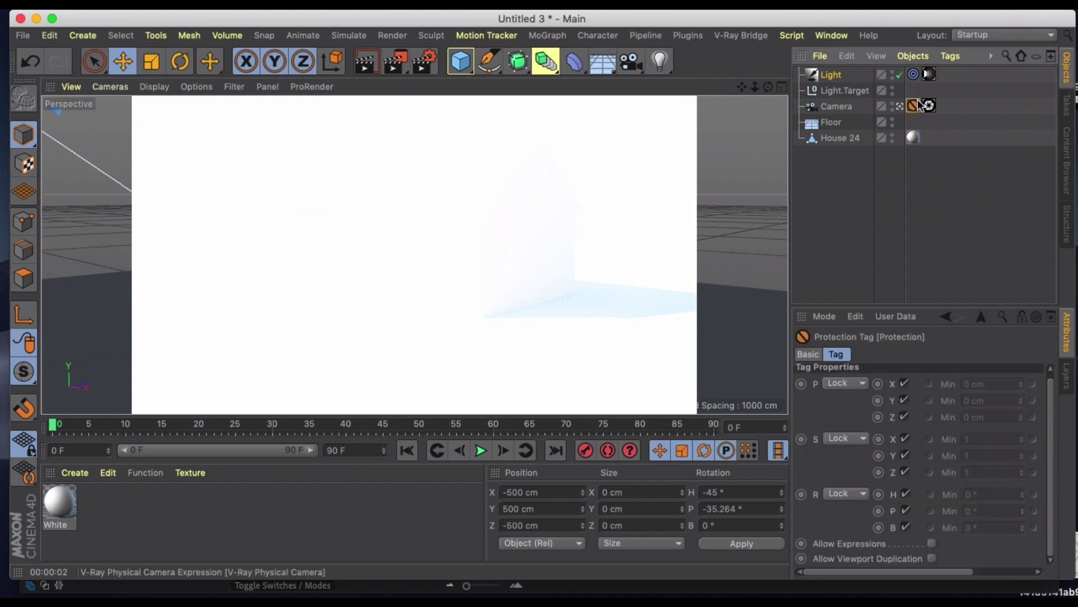
pyautogui.click(929, 105)
pyautogui.scroll(-2, 1053, 442)
pyautogui.click(937, 355)
# Change the camera exposure to Film ISO 100 and shutter speed 800
pyautogui.moveTo(1050, 429); pyautogui.dragTo(1043, 545)
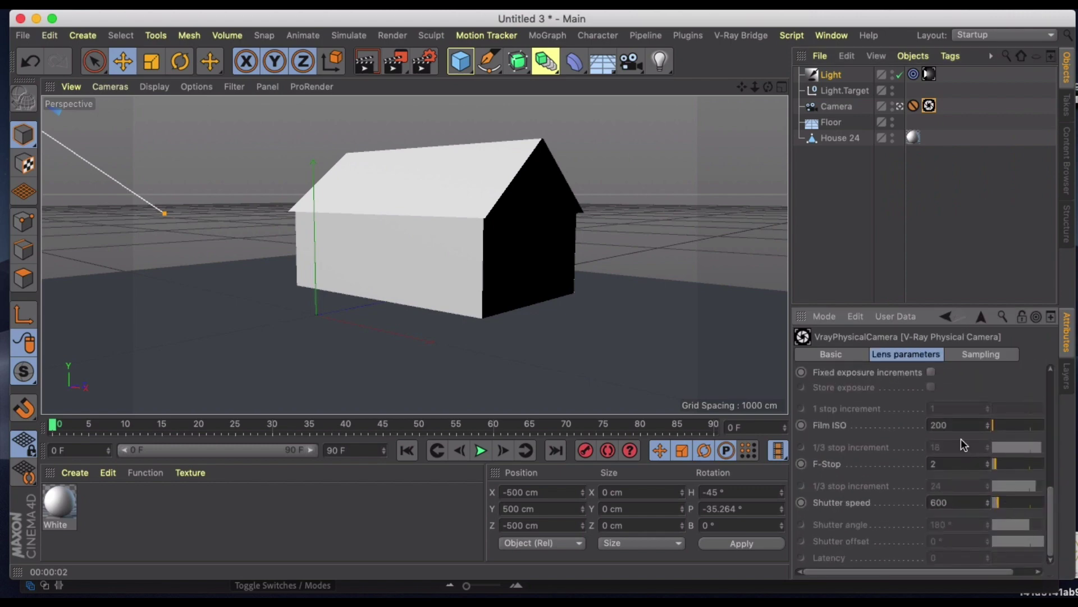
pyautogui.moveTo(955, 426); pyautogui.dragTo(899, 421)
pyautogui.write('100')
pyautogui.press('BackSpace')
pyautogui.press('BackSpace')
pyautogui.press('BackSpace')
pyautogui.write('500')
pyautogui.press('Return')
pyautogui.write('800')
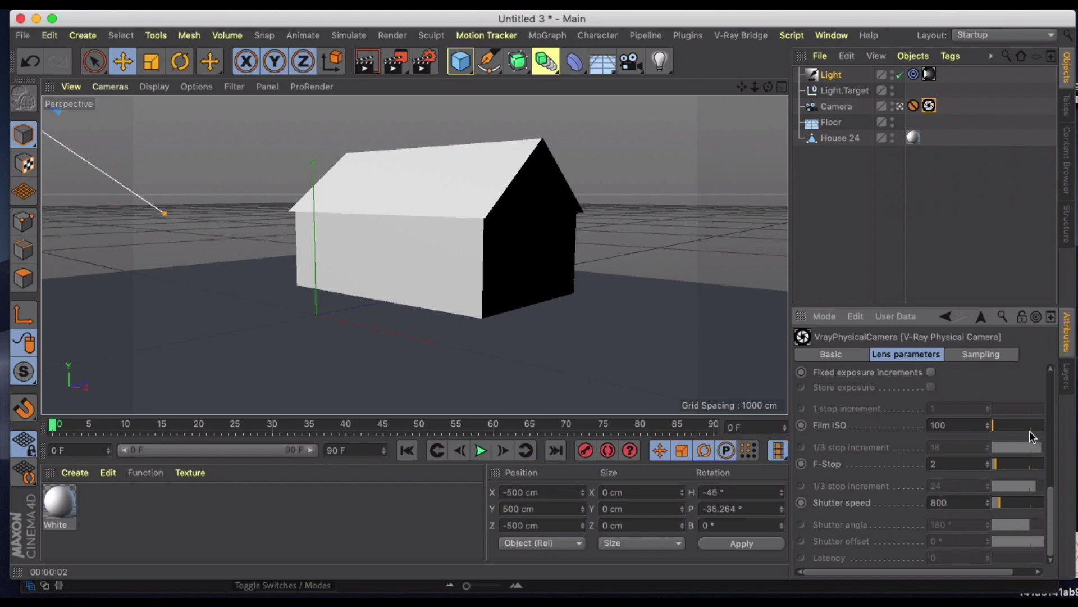
# Render the scene, set the V-Ray sun light's Sky Intensity Multiplier to 50%, and re-render
pyautogui.click(365, 62)
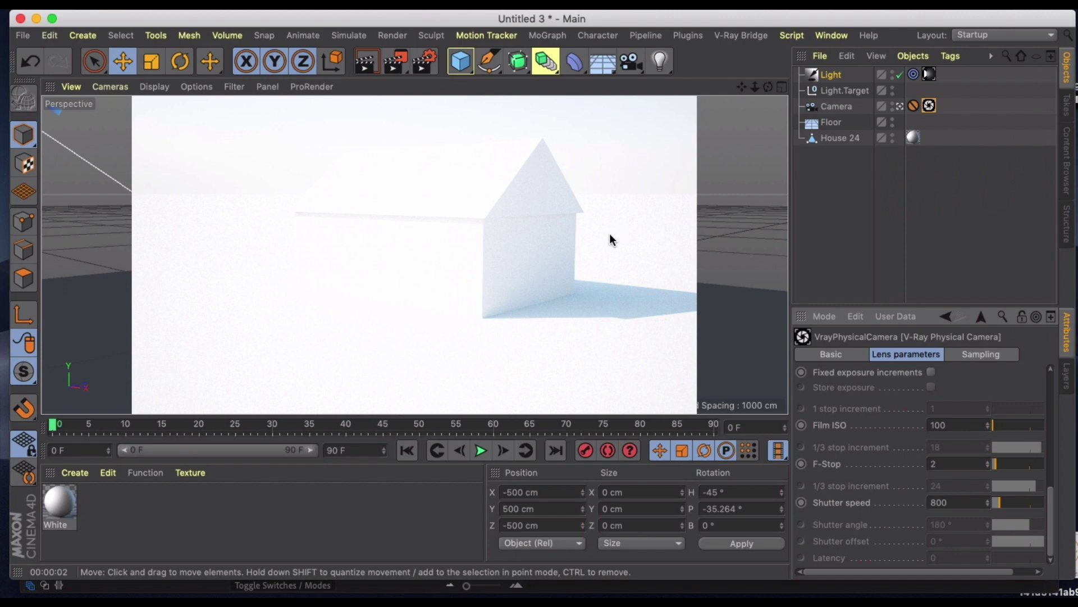
pyautogui.click(930, 75)
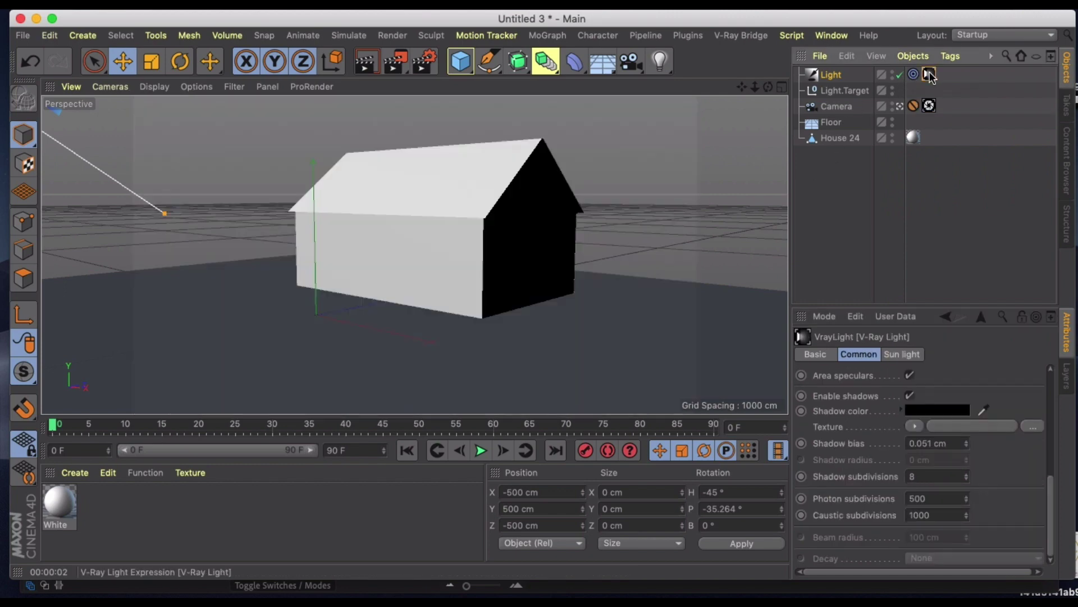
pyautogui.click(907, 355)
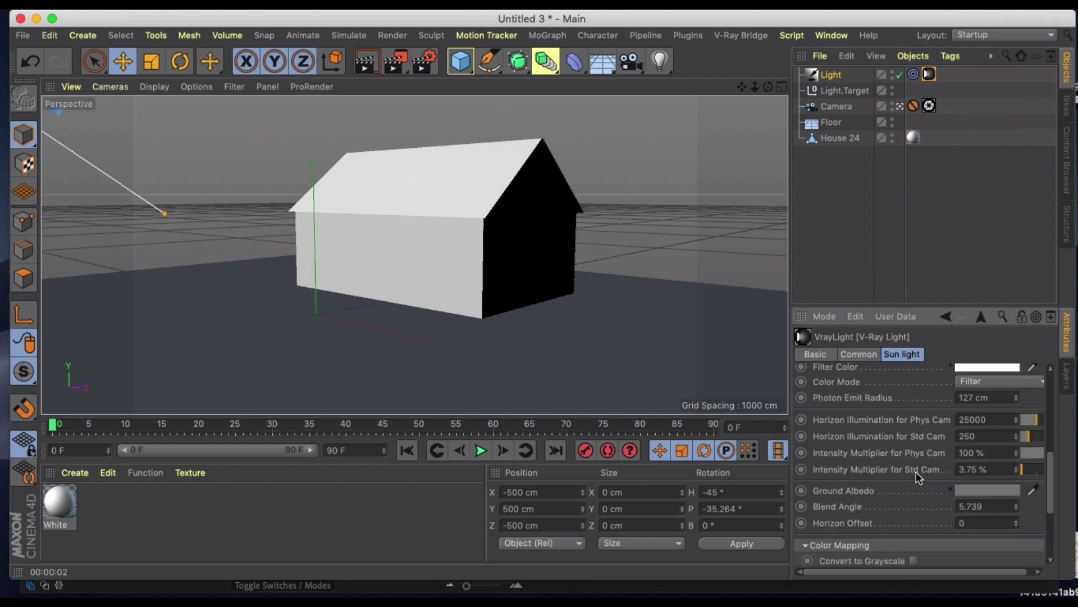
pyautogui.moveTo(1049, 465); pyautogui.dragTo(1050, 470)
pyautogui.moveTo(1047, 477); pyautogui.dragTo(1047, 391)
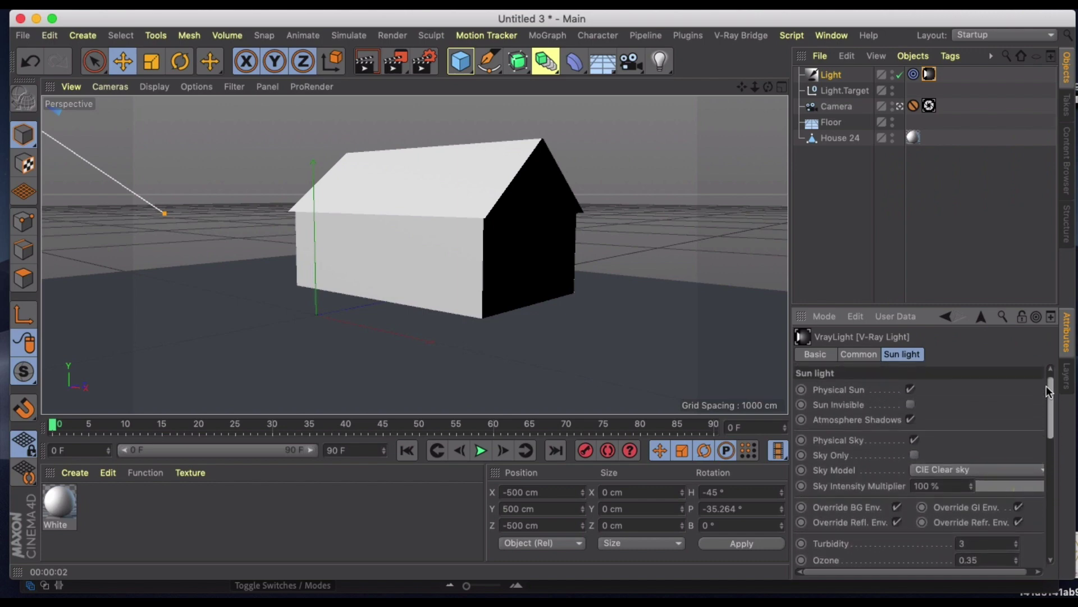
pyautogui.moveTo(947, 483); pyautogui.dragTo(900, 484)
pyautogui.write('50')
pyautogui.press('Return')
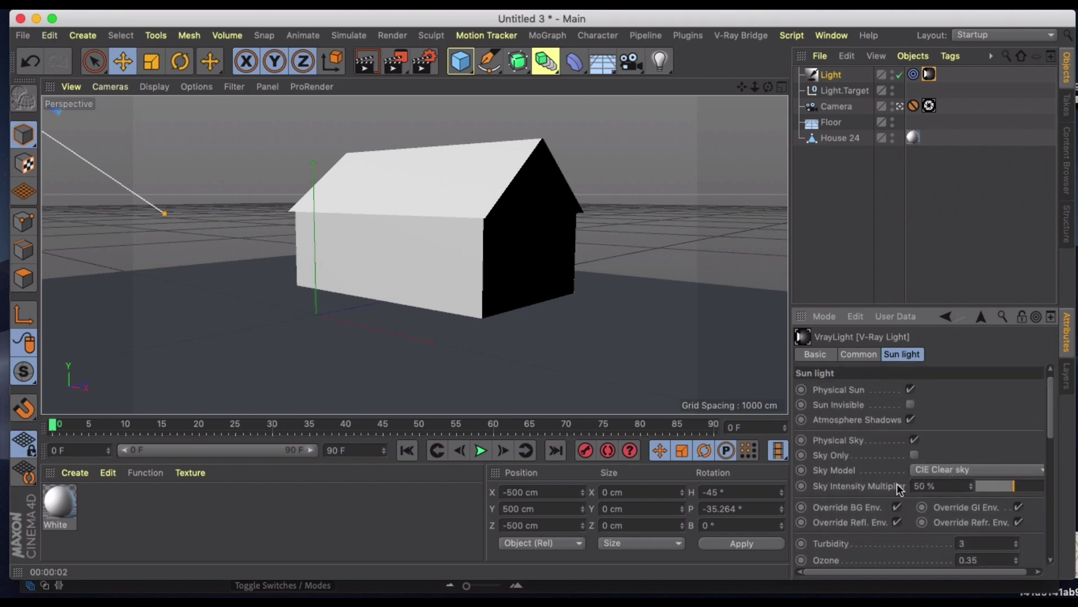
pyautogui.click(374, 69)
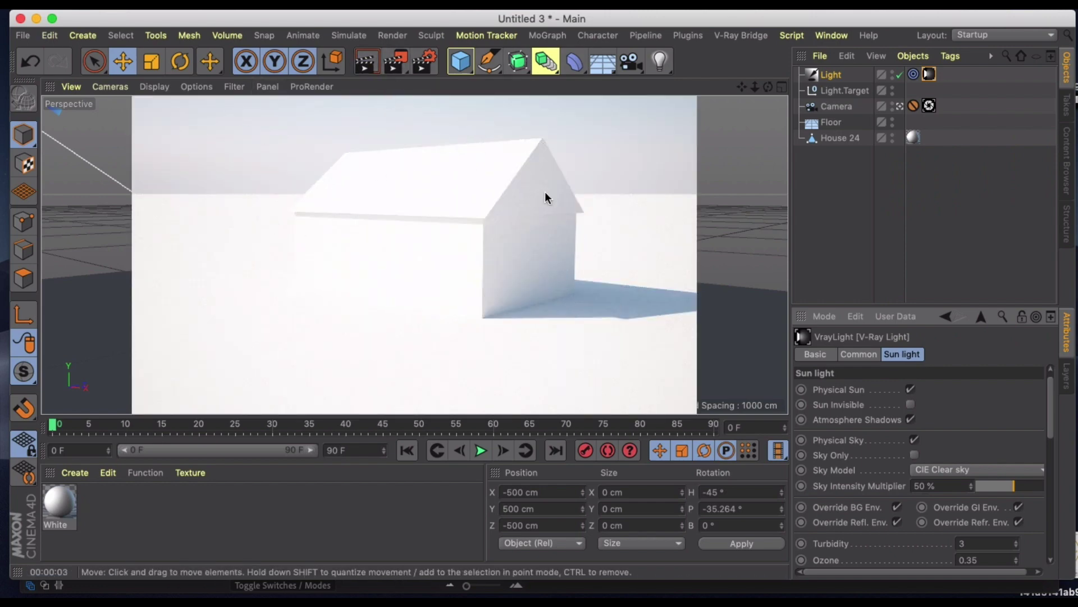
# Stop the render and delete the camera's Protection tag
pyautogui.click(677, 190)
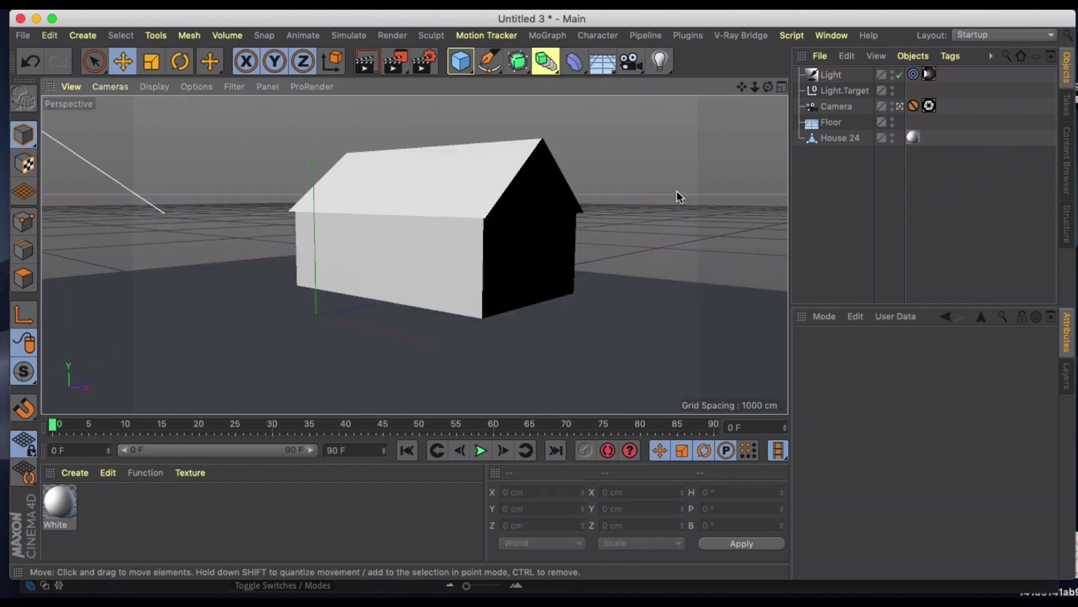
pyautogui.click(912, 106)
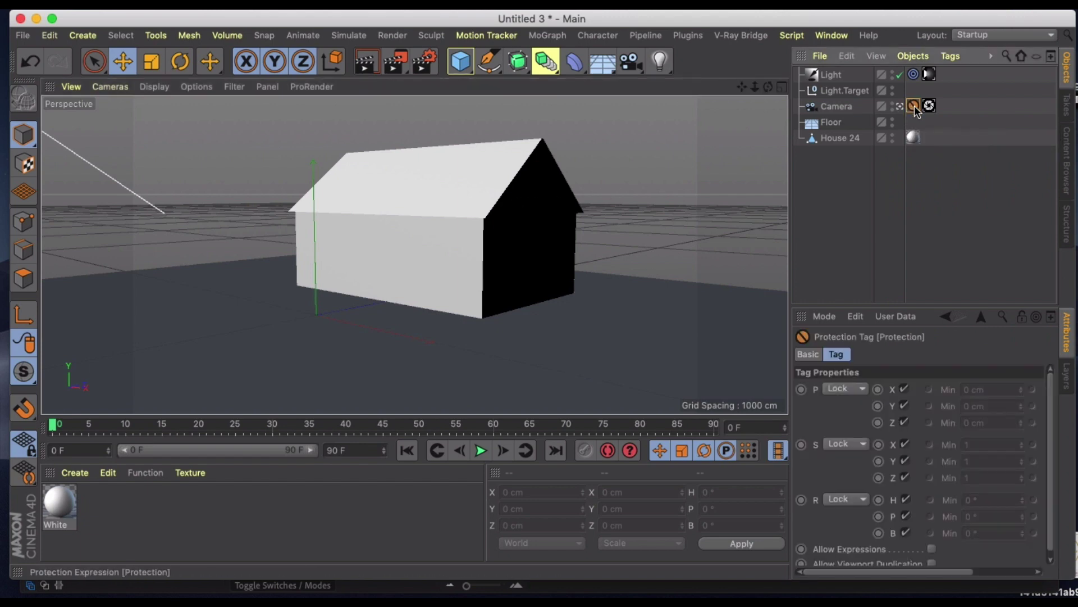
pyautogui.press('Delete')
# Move the camera lower to Y 27.205 cm for a side-on view and render it
pyautogui.click(474, 191)
pyautogui.moveTo(474, 191)
pyautogui.mouseDown()
pyautogui.moveTo(468, 247)
pyautogui.moveTo(474, 200)
pyautogui.moveTo(477, 211)
pyautogui.mouseUp()
pyautogui.click(840, 107)
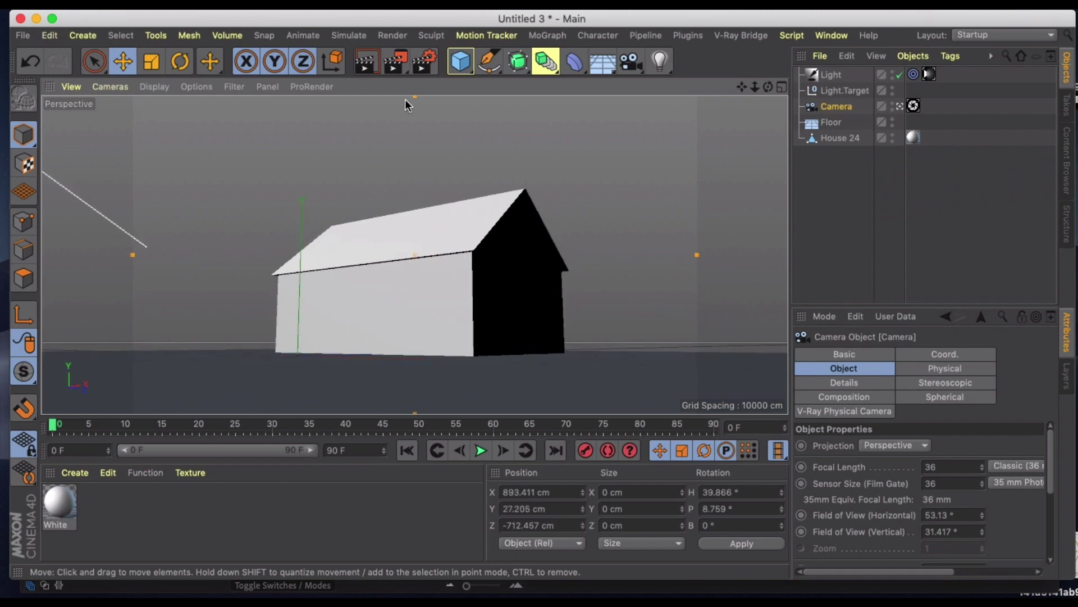
pyautogui.click(365, 61)
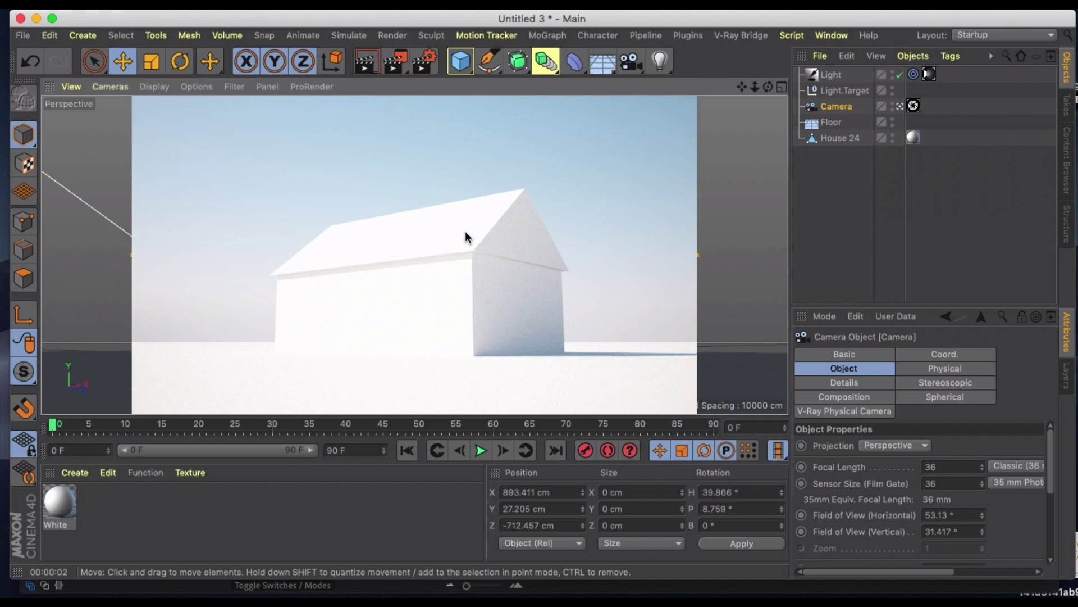
# Add a new V-Ray Advanced Material from the V-Ray Bridge create menu
pyautogui.click(79, 470)
pyautogui.moveTo(173, 299)
pyautogui.click(319, 289)
# Enable the material's Specular Layer 1 with Fresnel IOR 2.02 and check the 80% diffuse layer
pyautogui.doubleClick(63, 498)
pyautogui.click(310, 382)
pyautogui.click(334, 381)
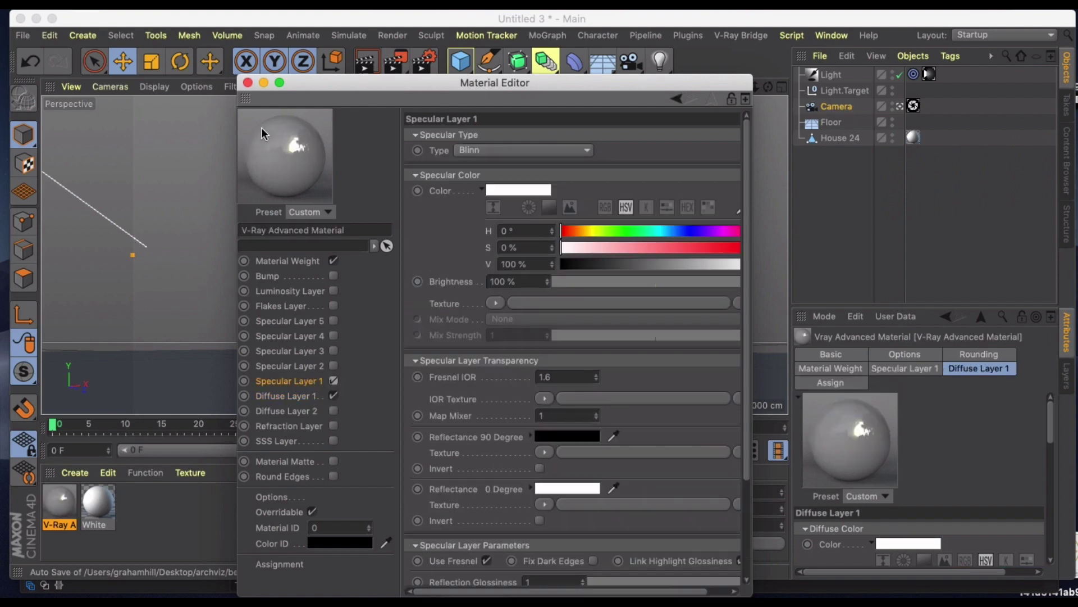
pyautogui.scroll(20, 594, 372)
pyautogui.scroll(16, 593, 373)
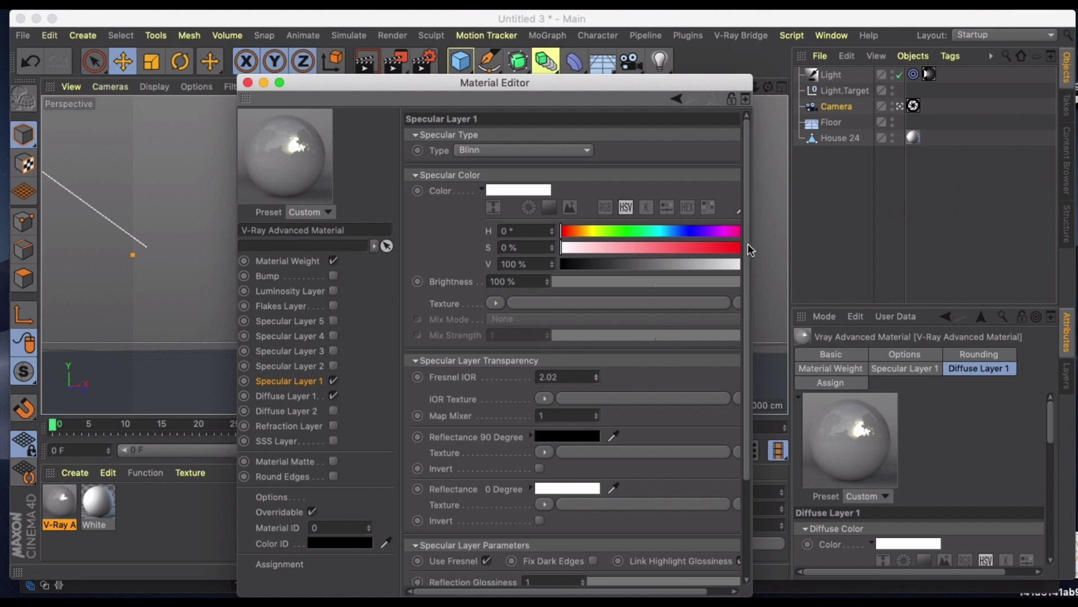
pyautogui.click(293, 394)
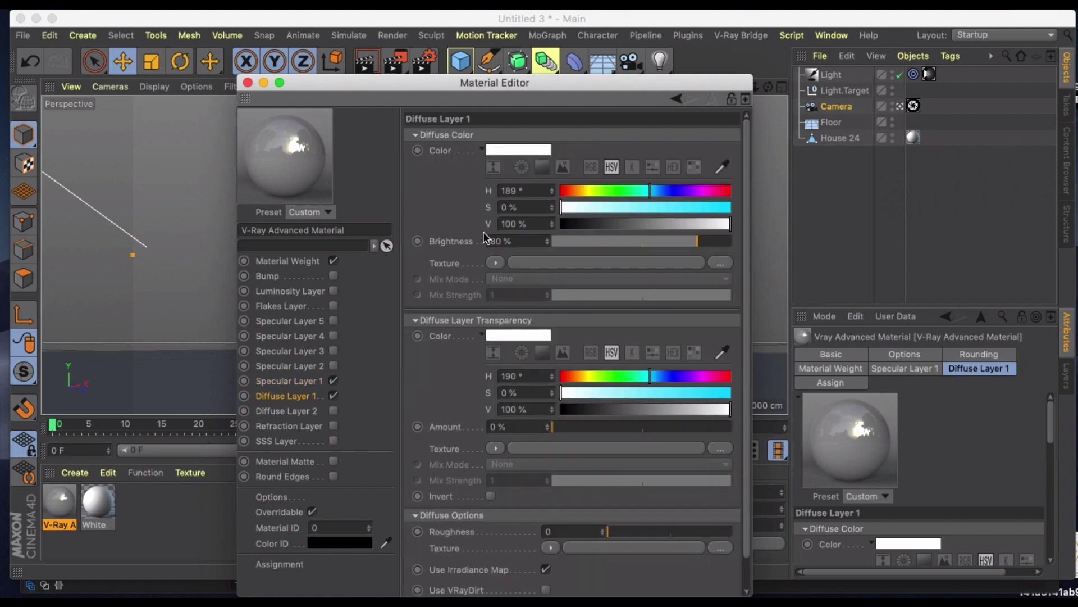
pyautogui.moveTo(517, 147)
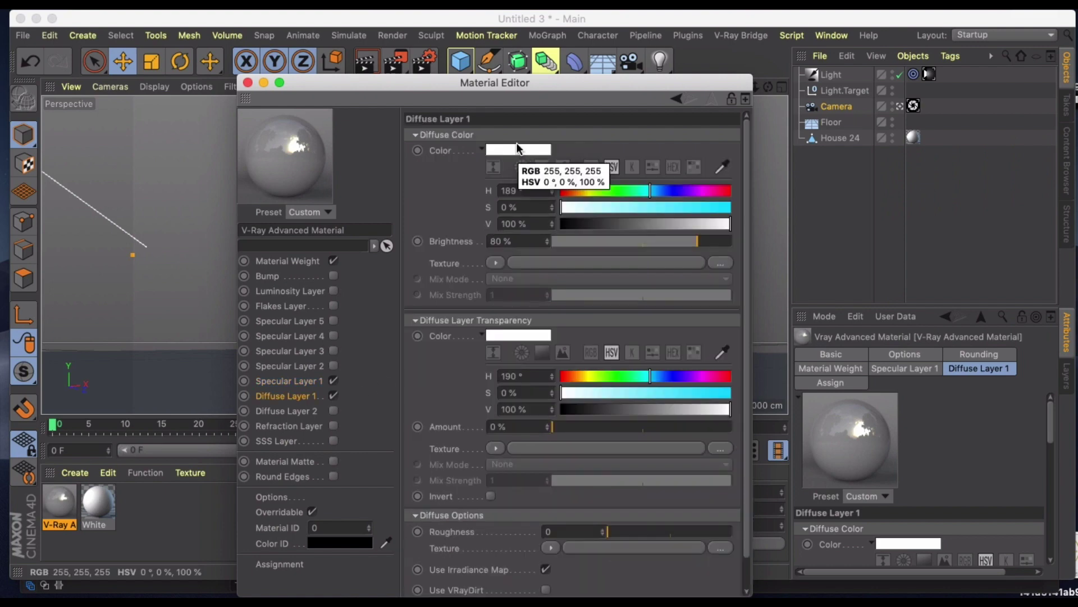
# Set the sun light's Filter Color to pale cream (H 51°, S 15%) and start an interactive render
pyautogui.click(248, 83)
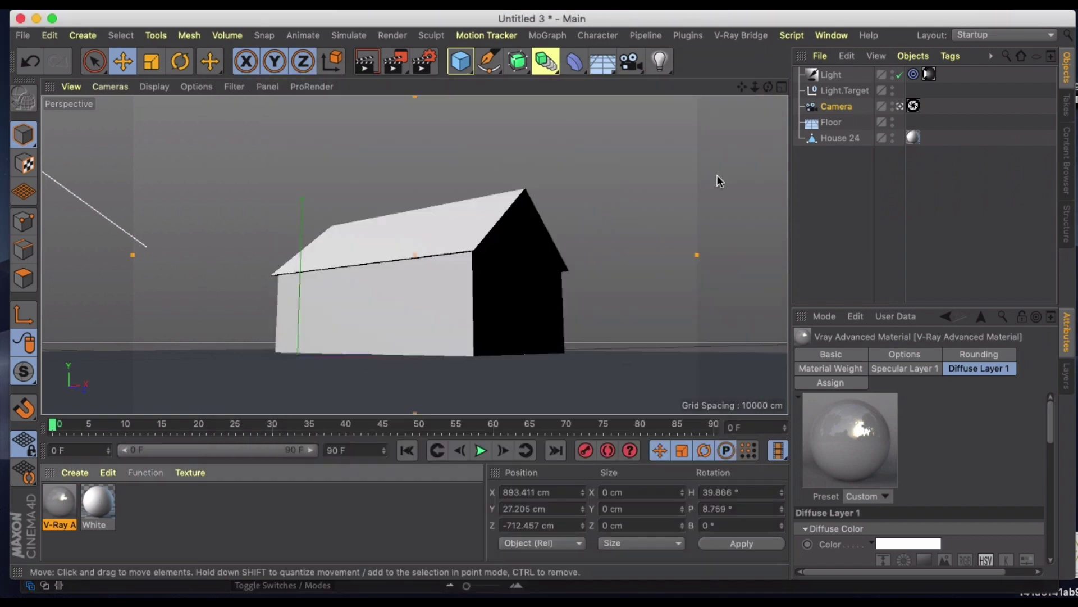
pyautogui.click(928, 74)
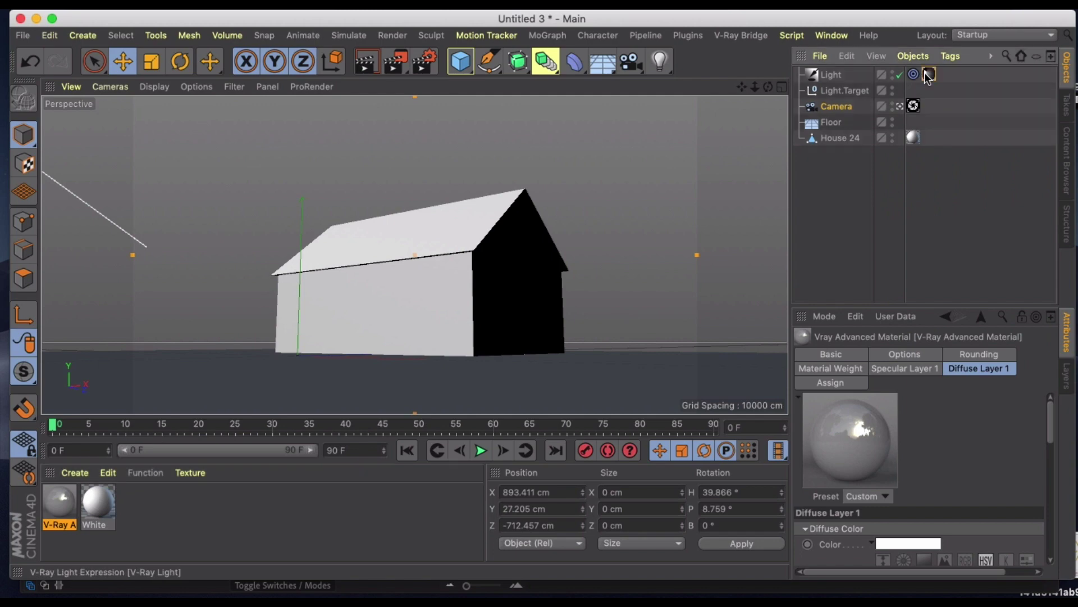
pyautogui.moveTo(1051, 394); pyautogui.dragTo(1046, 438)
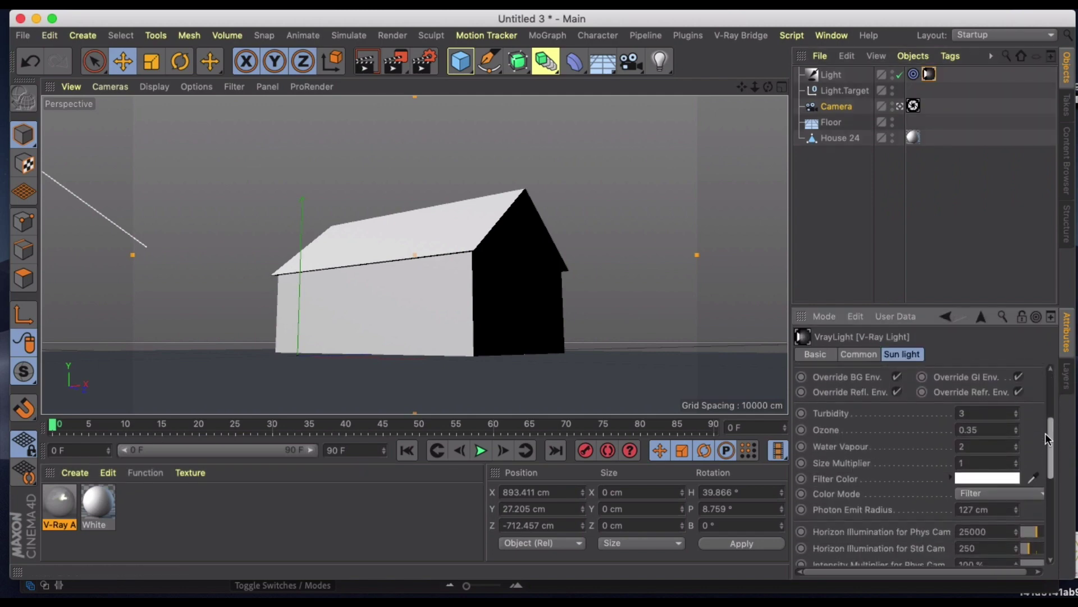
pyautogui.click(995, 479)
pyautogui.click(851, 475)
pyautogui.click(853, 492)
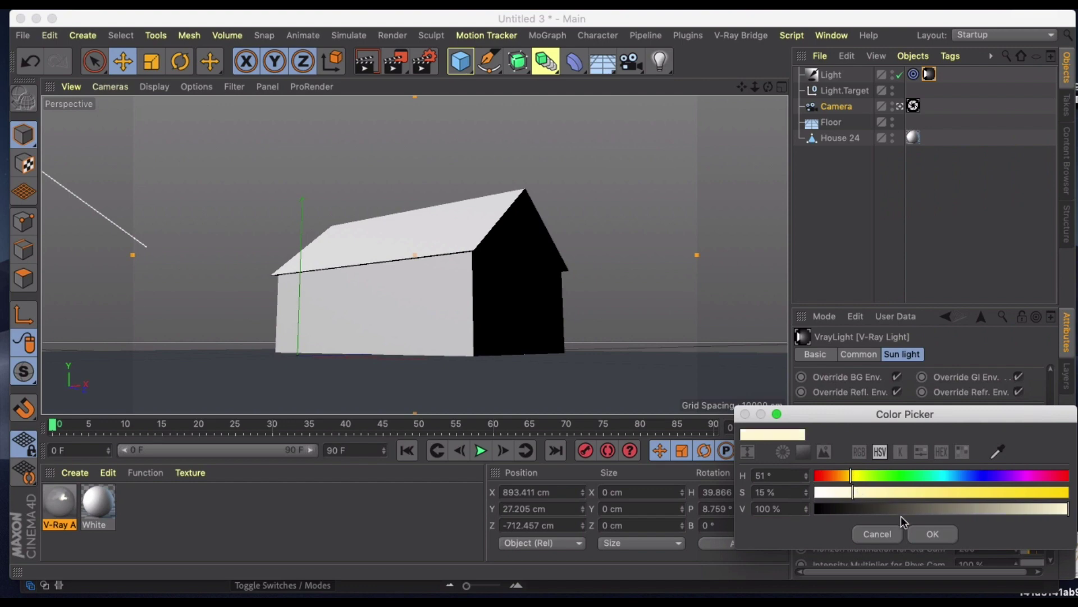
pyautogui.click(931, 533)
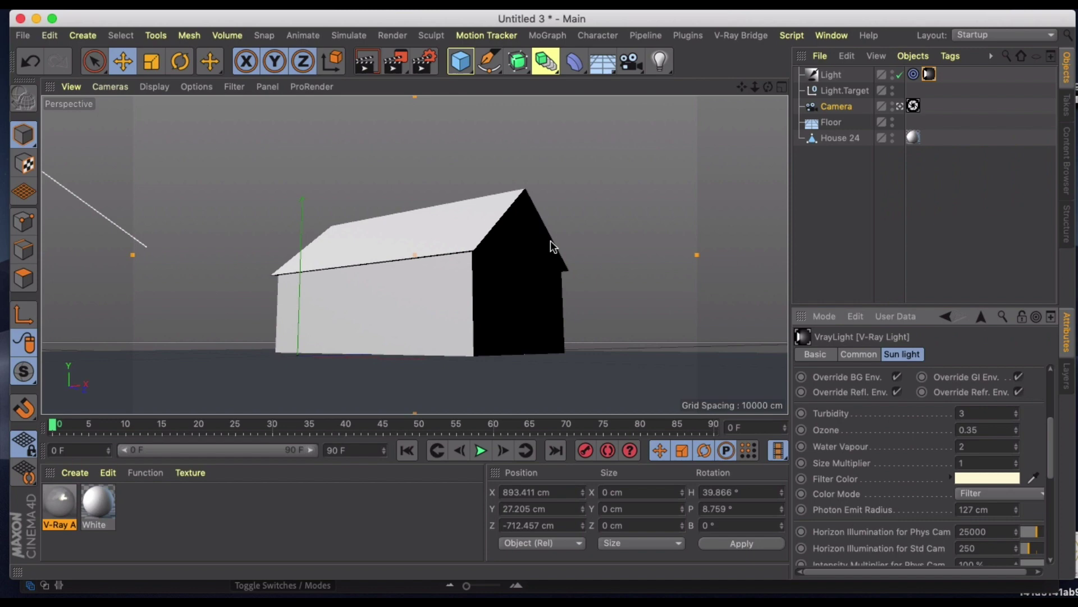
pyautogui.click(374, 65)
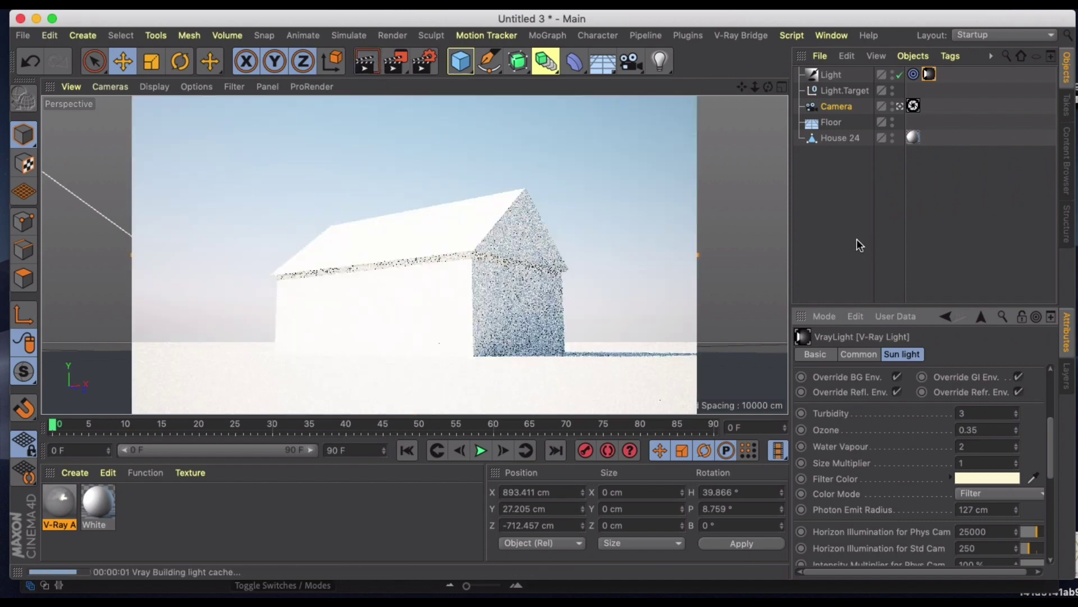
# Apply the V-Ray A material to House 24 and render it interactively
pyautogui.click(477, 368)
pyautogui.click(66, 500)
pyautogui.moveTo(350, 308); pyautogui.dragTo(440, 276)
pyautogui.click(371, 63)
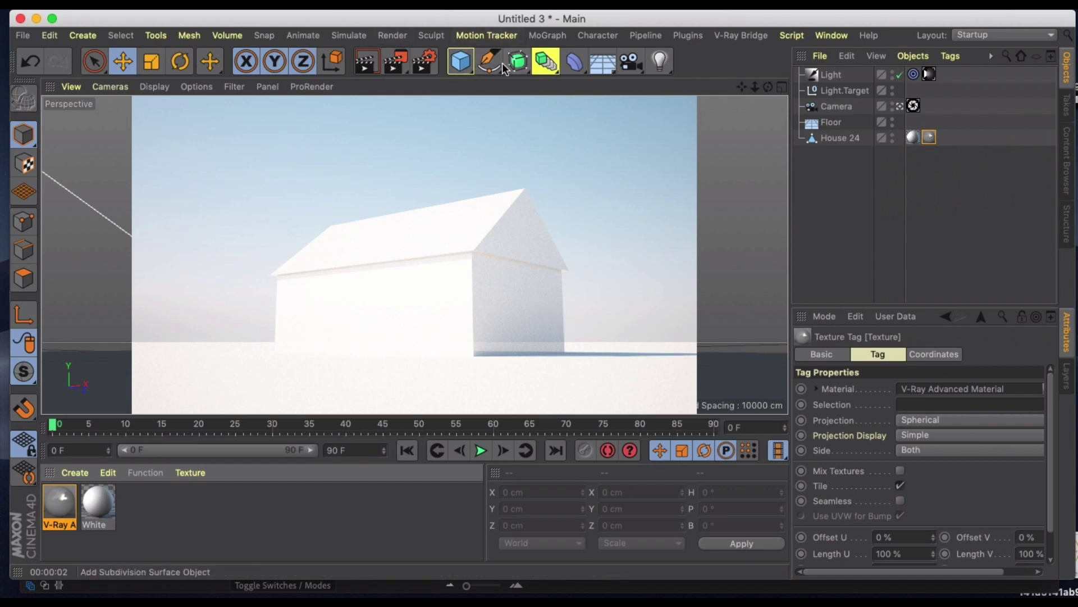
# Add a 200 cm Cube, move it to X 602.386 beside the house, and render
pyautogui.click(465, 66)
pyautogui.moveTo(366, 361); pyautogui.dragTo(723, 337)
pyautogui.click(365, 62)
pyautogui.click(686, 348)
pyautogui.click(375, 63)
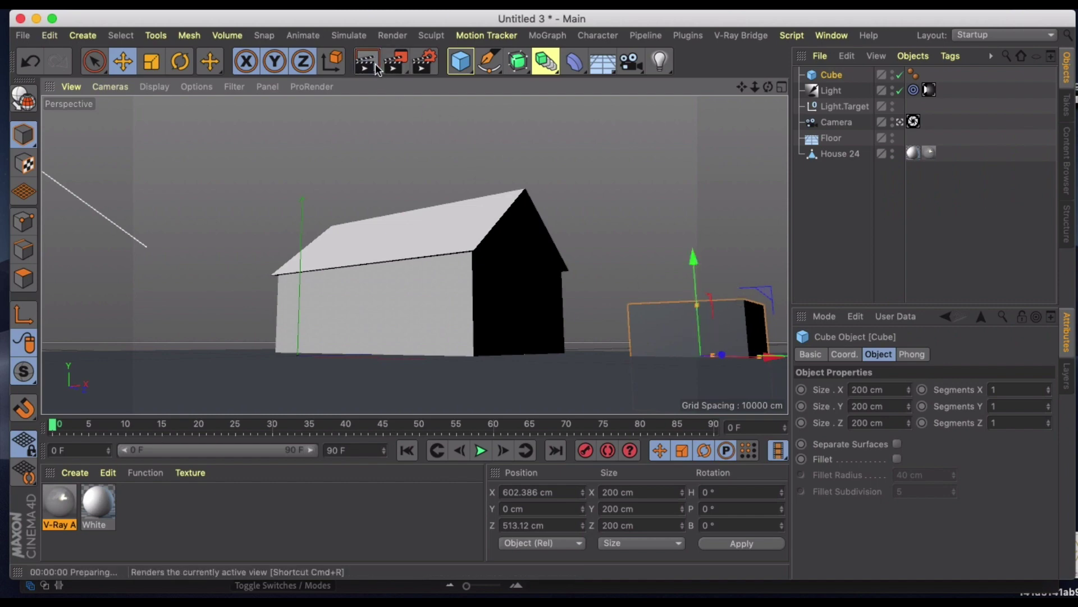
pyautogui.click(832, 76)
# Delete the old Light and add a V-Ray Area Dome Light from V-Ray Bridge > Lights
pyautogui.click(830, 91)
pyautogui.press('Delete')
pyautogui.click(749, 36)
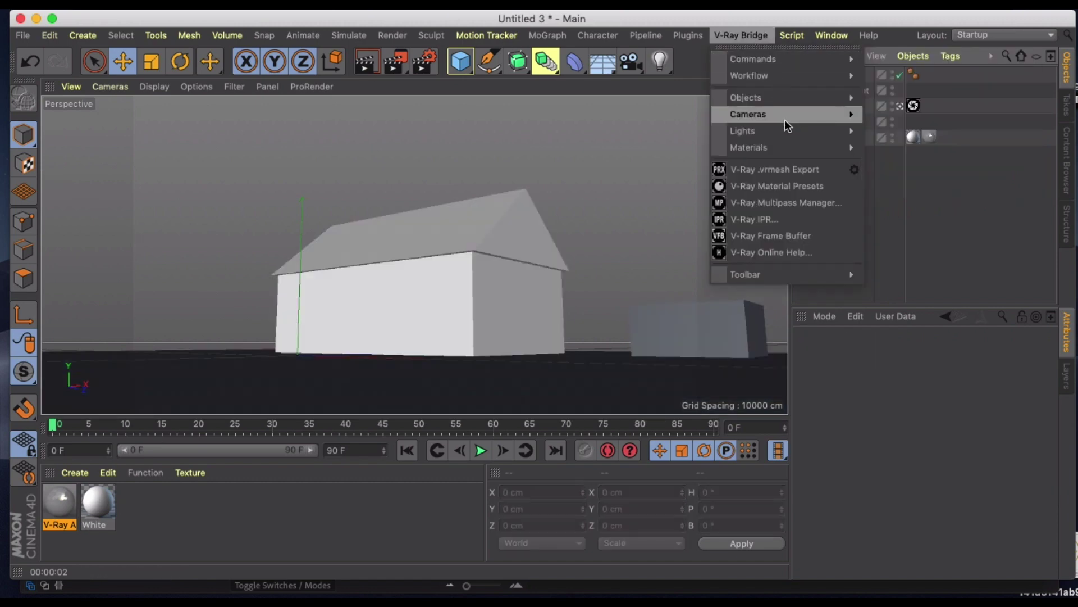
pyautogui.moveTo(786, 129)
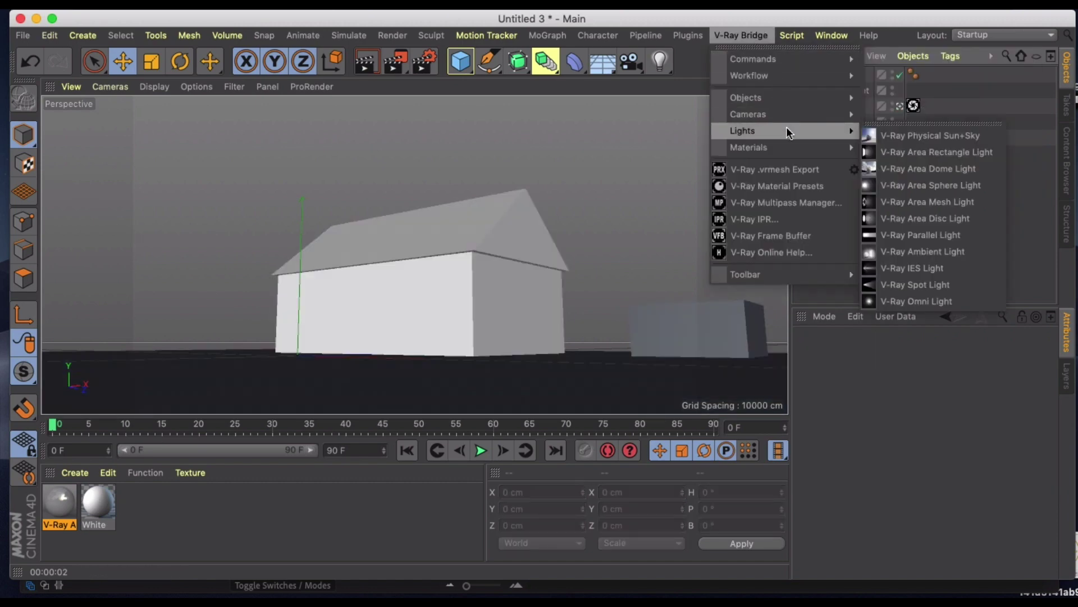
pyautogui.click(917, 167)
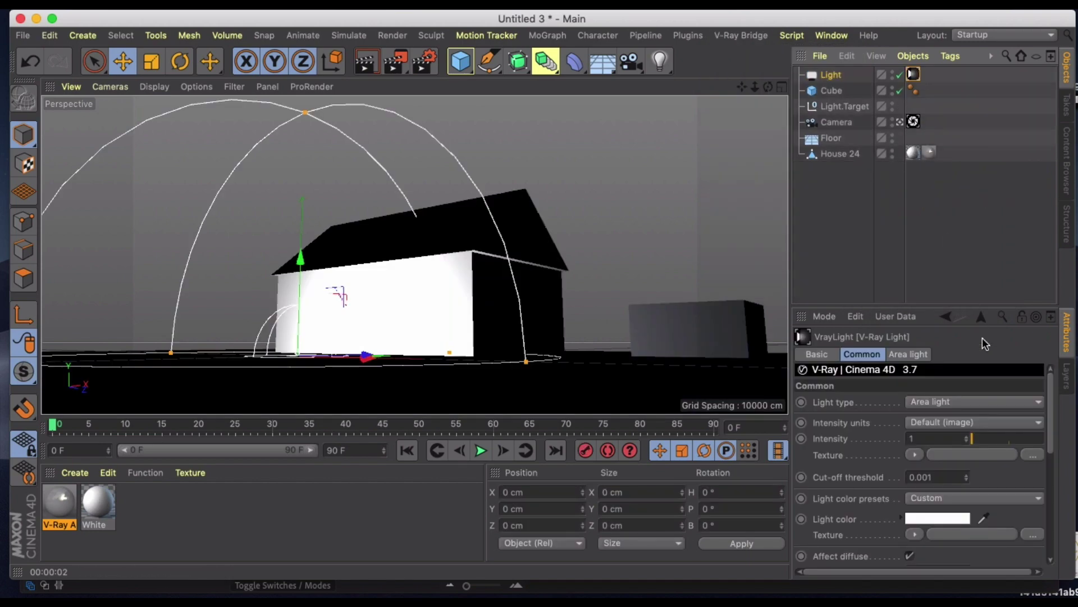
pyautogui.click(33, 581)
pyautogui.click(339, 293)
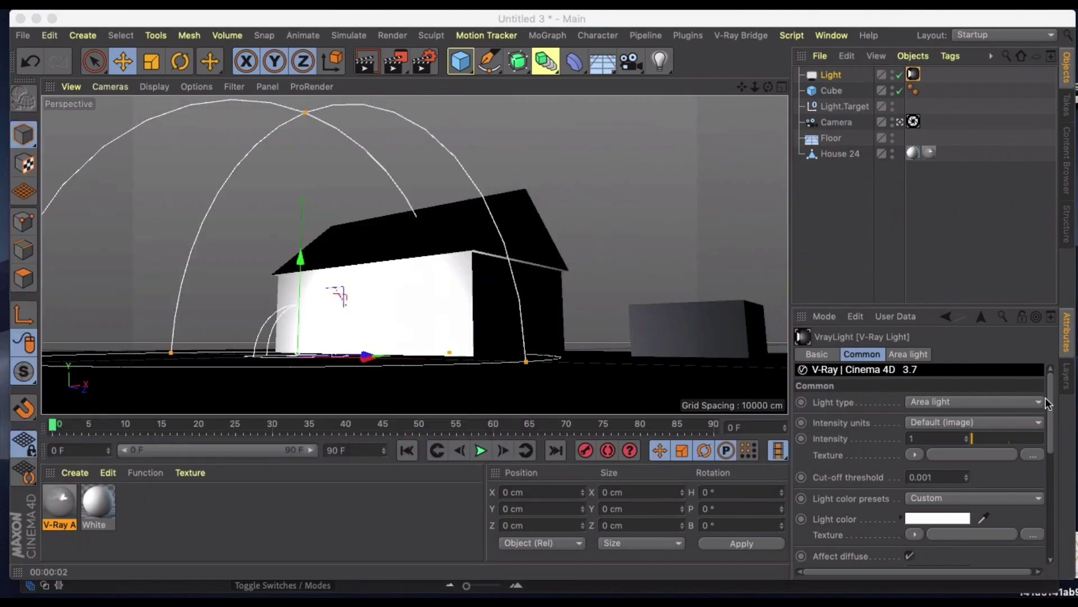
# Turn on Use Texture and Spherical Dome in the dome light's Light Dome settings, keeping Spherical mapping
pyautogui.click(1052, 376)
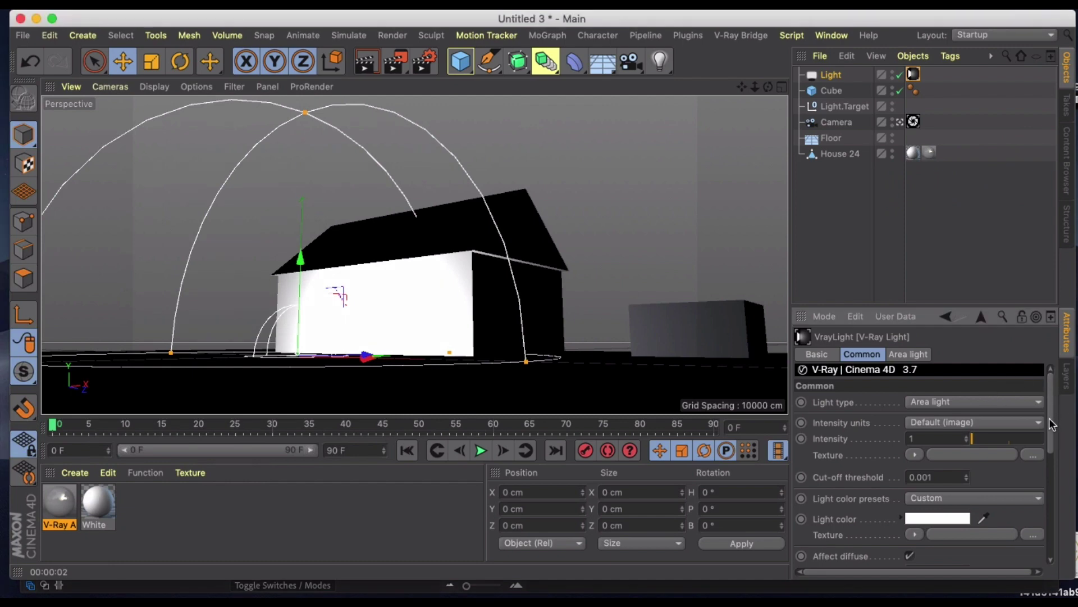
pyautogui.moveTo(1051, 422); pyautogui.dragTo(1049, 446)
pyautogui.click(908, 354)
pyautogui.click(915, 492)
pyautogui.click(915, 472)
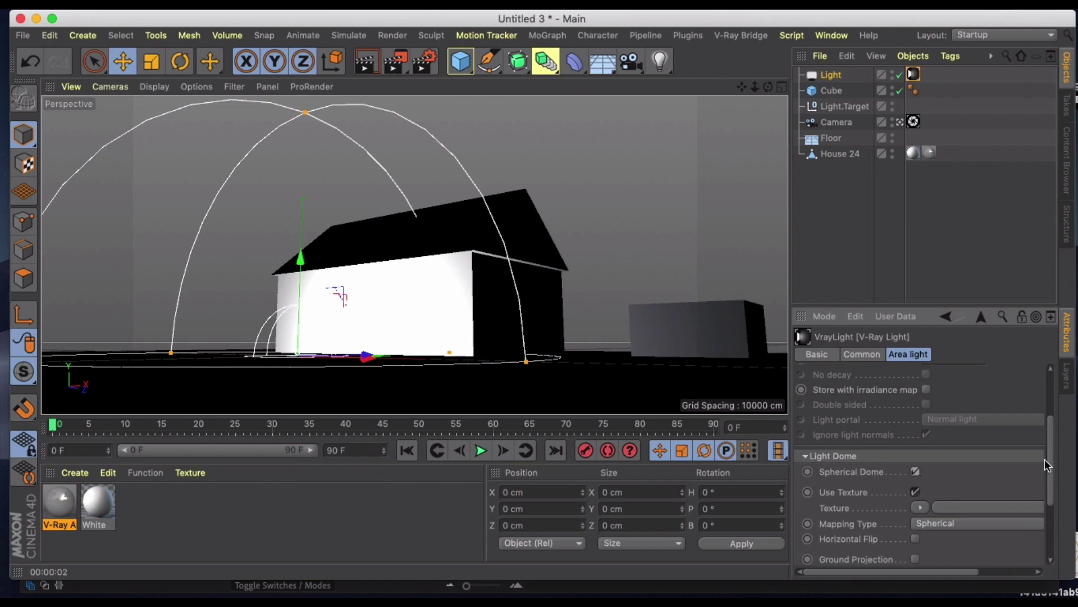
pyautogui.scroll(-3, 1048, 474)
pyautogui.moveTo(953, 571); pyautogui.dragTo(968, 565)
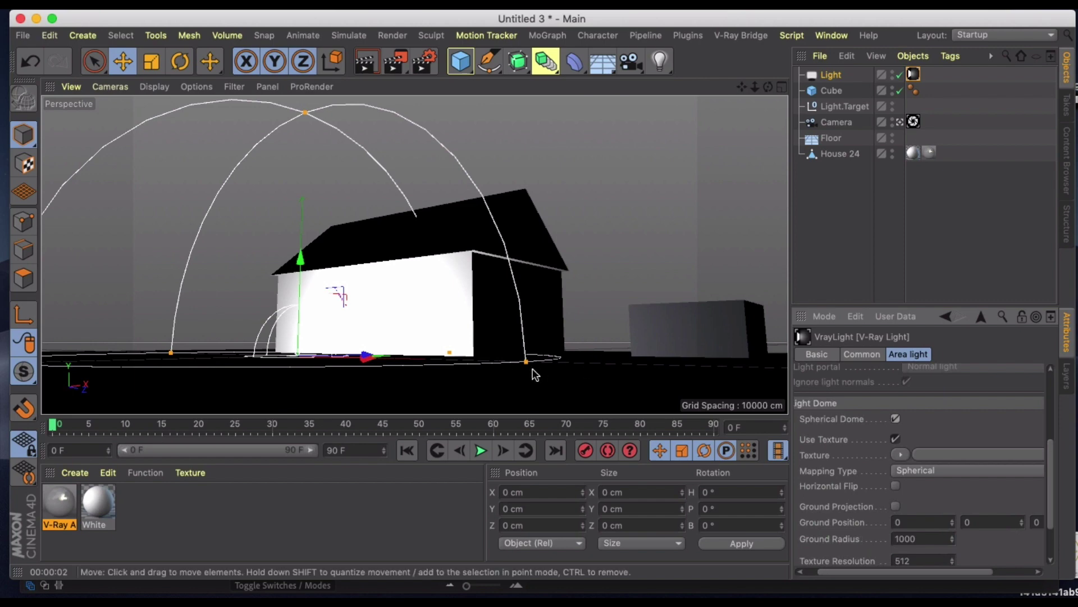
pyautogui.moveTo(922, 572); pyautogui.dragTo(992, 529)
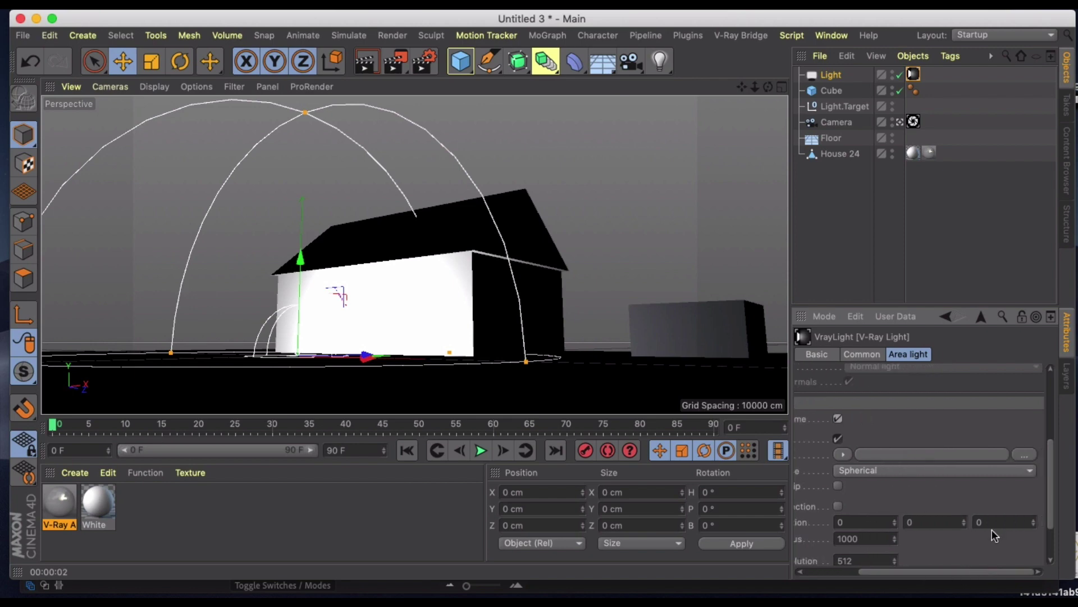
# Load Desktop/archviz/beachhousescene/tex/day.hdr as the dome texture, copying it into the project
pyautogui.click(1023, 454)
pyautogui.click(187, 178)
pyautogui.click(297, 179)
pyautogui.click(481, 120)
pyautogui.click(646, 108)
pyautogui.click(794, 119)
pyautogui.click(893, 503)
pyautogui.click(665, 225)
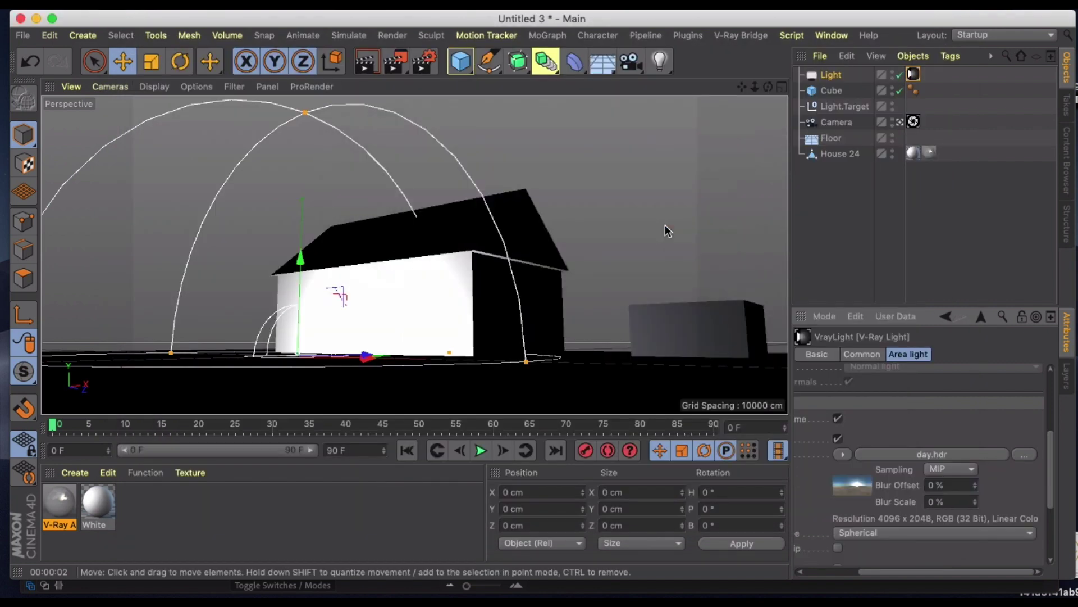
# Convert the dome texture shader to a VRayBridge V-Ray AdvBitmap
pyautogui.click(846, 455)
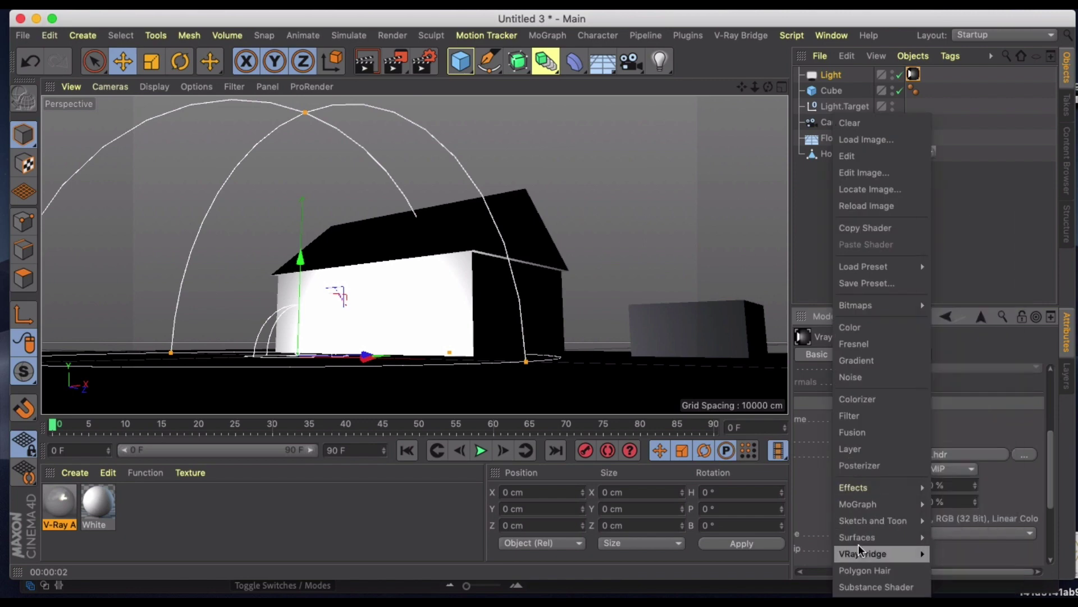
pyautogui.moveTo(863, 556)
pyautogui.click(966, 323)
pyautogui.moveTo(864, 573); pyautogui.dragTo(805, 573)
pyautogui.moveTo(1052, 454); pyautogui.dragTo(1054, 386)
pyautogui.click(750, 36)
pyautogui.moveTo(753, 75)
# Open the Domelight Texture Viewer and preview the HDR sky in the viewport
pyautogui.click(917, 112)
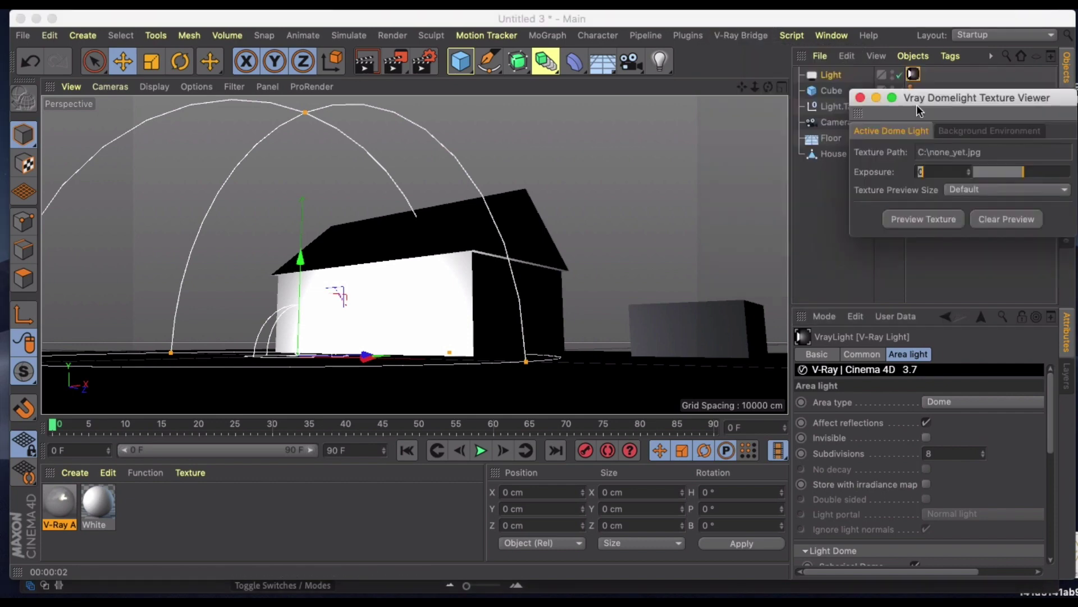
pyautogui.click(918, 218)
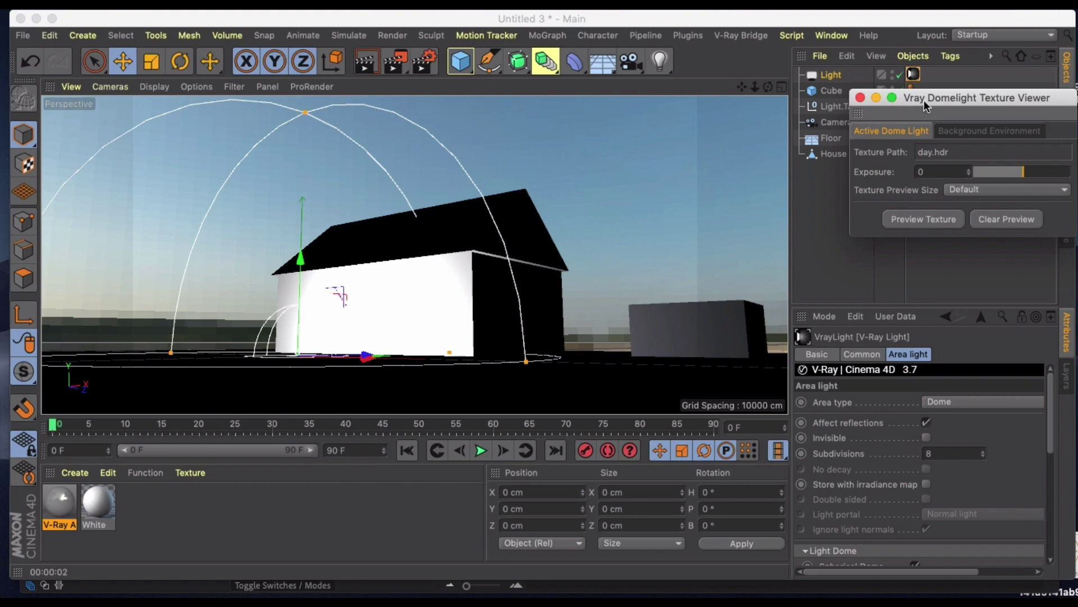
pyautogui.moveTo(926, 107); pyautogui.dragTo(775, 110)
# Rotate the dome light to heading 37.423° and close the texture viewer
pyautogui.press('r')
pyautogui.moveTo(297, 355); pyautogui.dragTo(373, 349)
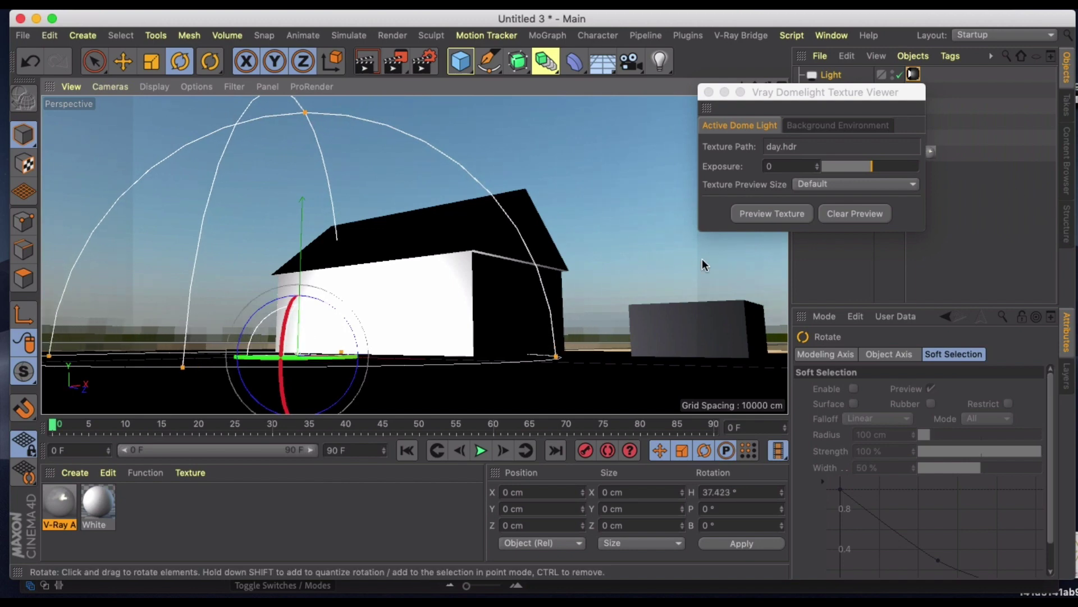
pyautogui.click(708, 92)
pyautogui.moveTo(285, 343); pyautogui.dragTo(281, 336)
pyautogui.press('super+z')
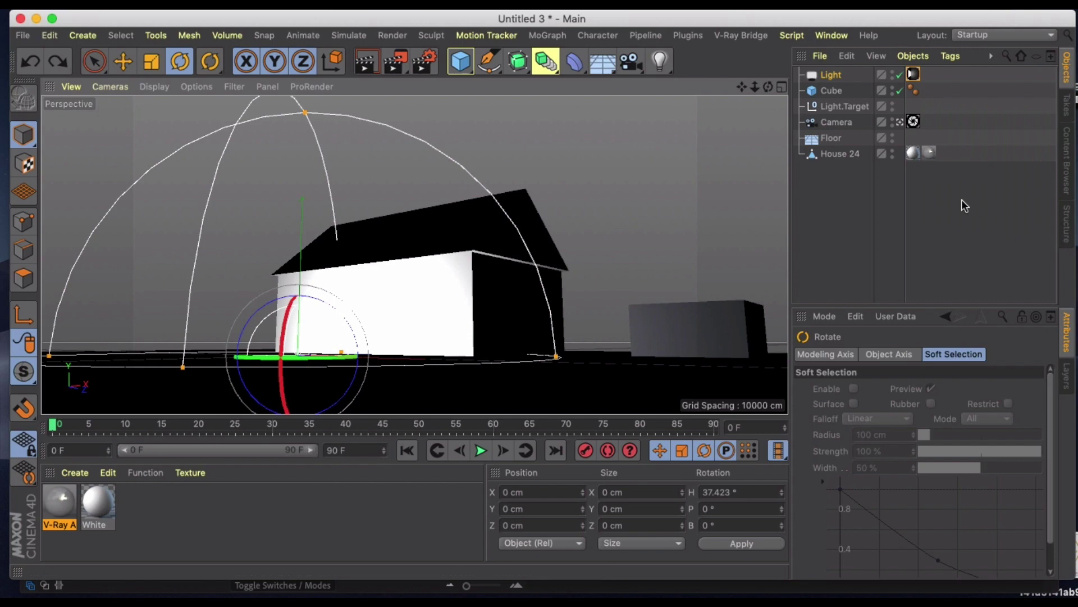
pyautogui.click(912, 76)
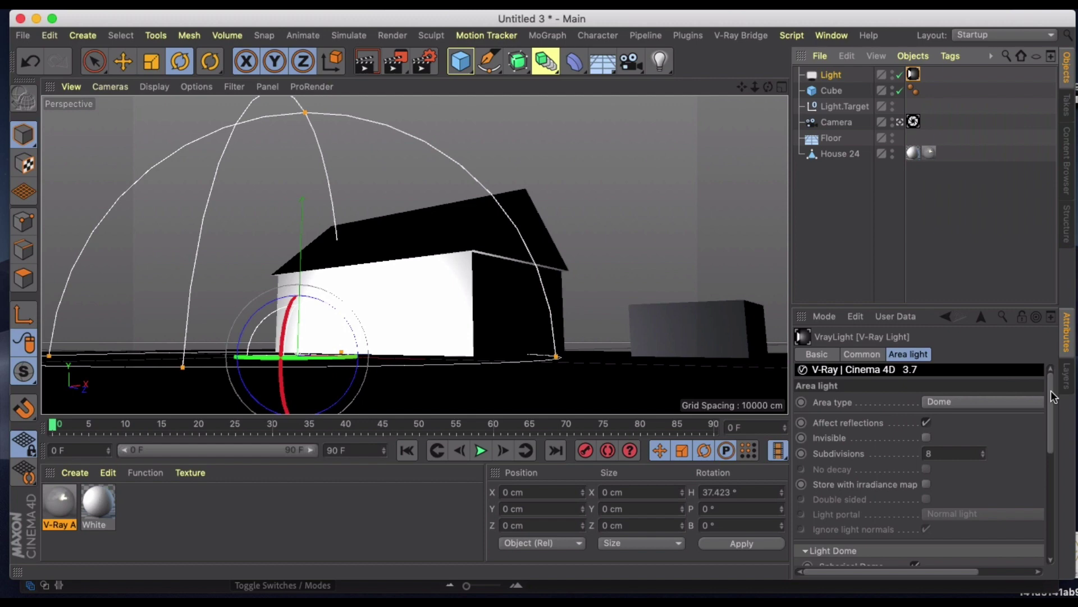
pyautogui.click(366, 61)
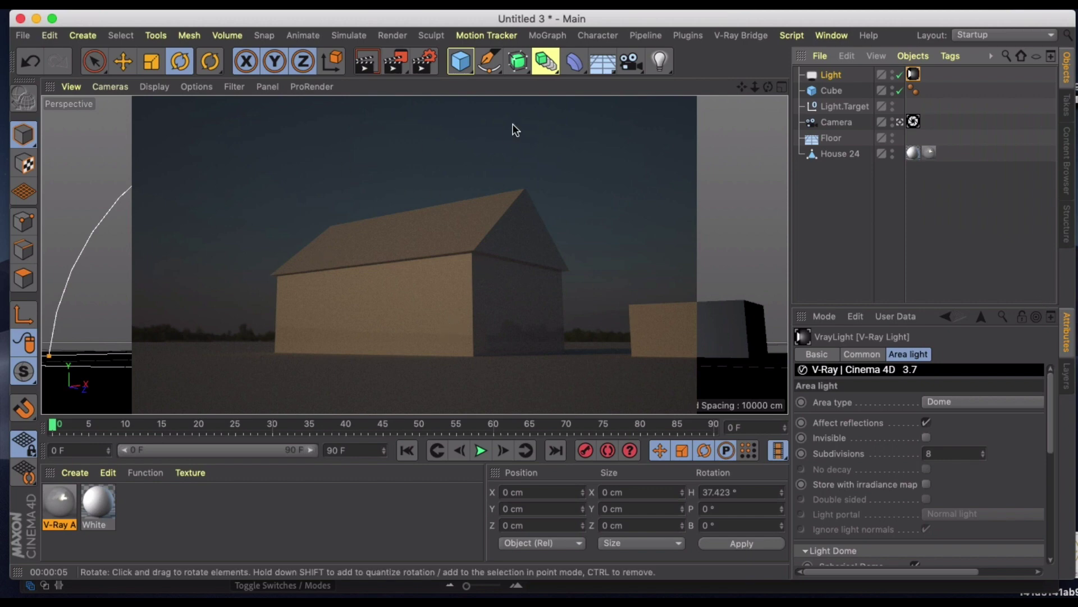
pyautogui.click(914, 75)
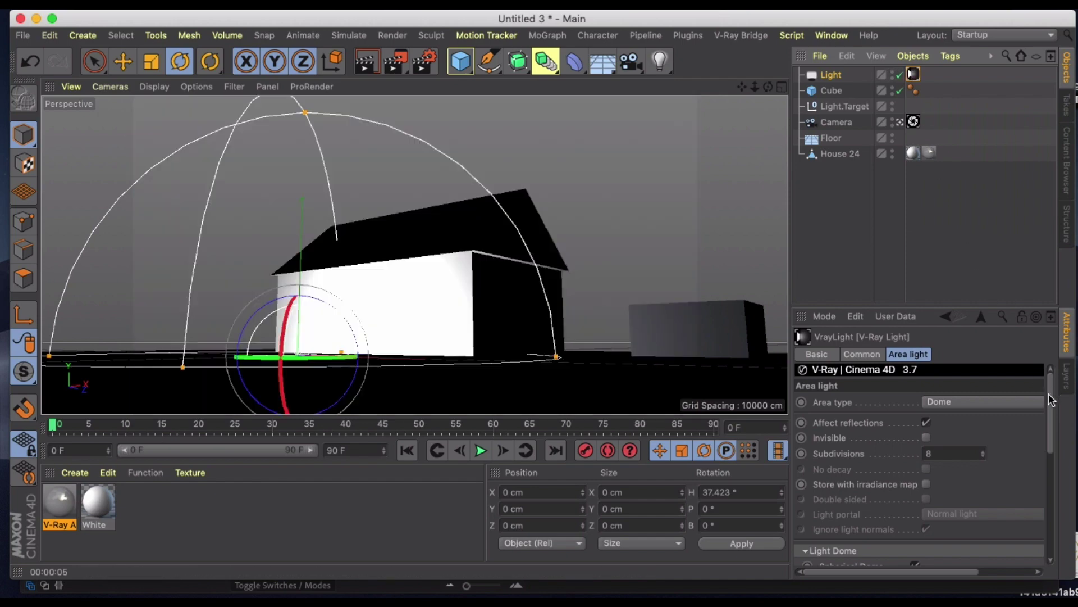
# Set the dome light's Intensity to 20 in the Common tab and render the viewport
pyautogui.click(863, 354)
pyautogui.click(911, 438)
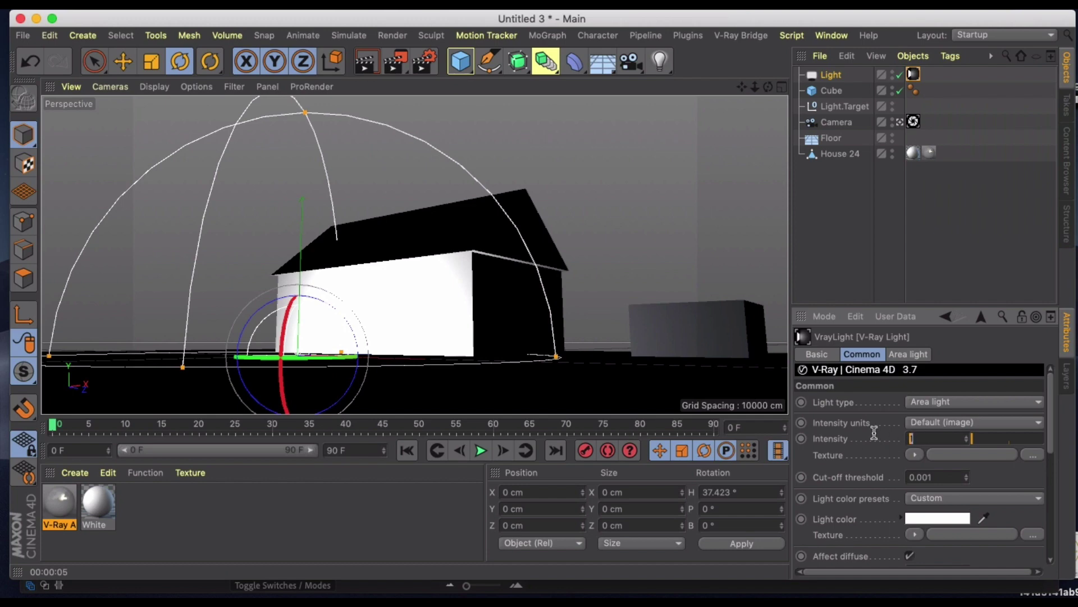
pyautogui.write('20')
pyautogui.press('Return')
pyautogui.click(366, 62)
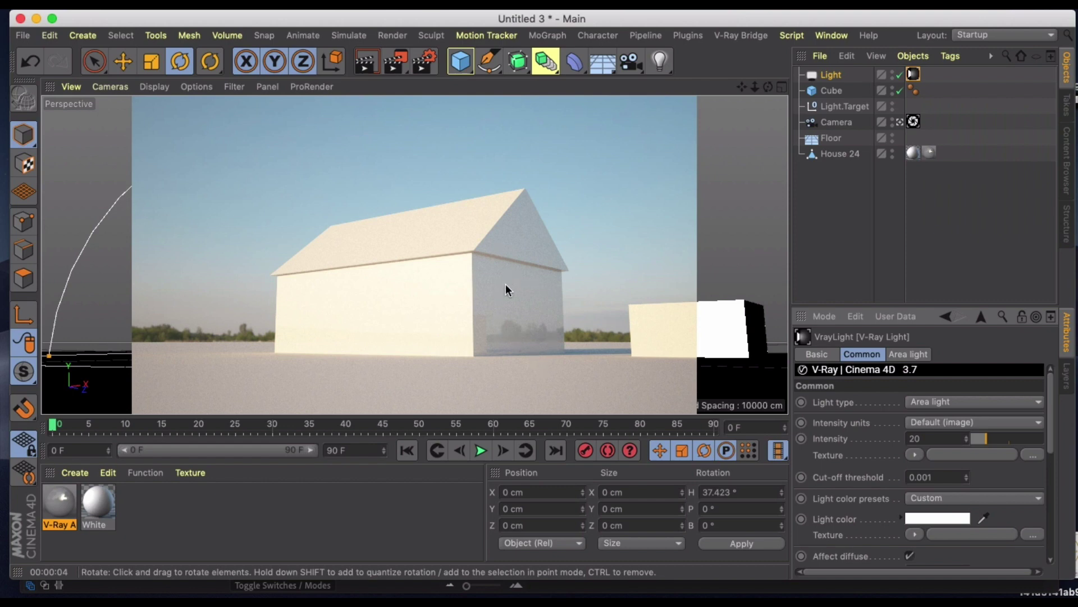
pyautogui.click(425, 61)
pyautogui.scroll(-5, 880, 312)
pyautogui.moveTo(888, 259); pyautogui.dragTo(899, 259)
pyautogui.click(427, 55)
pyautogui.click(366, 61)
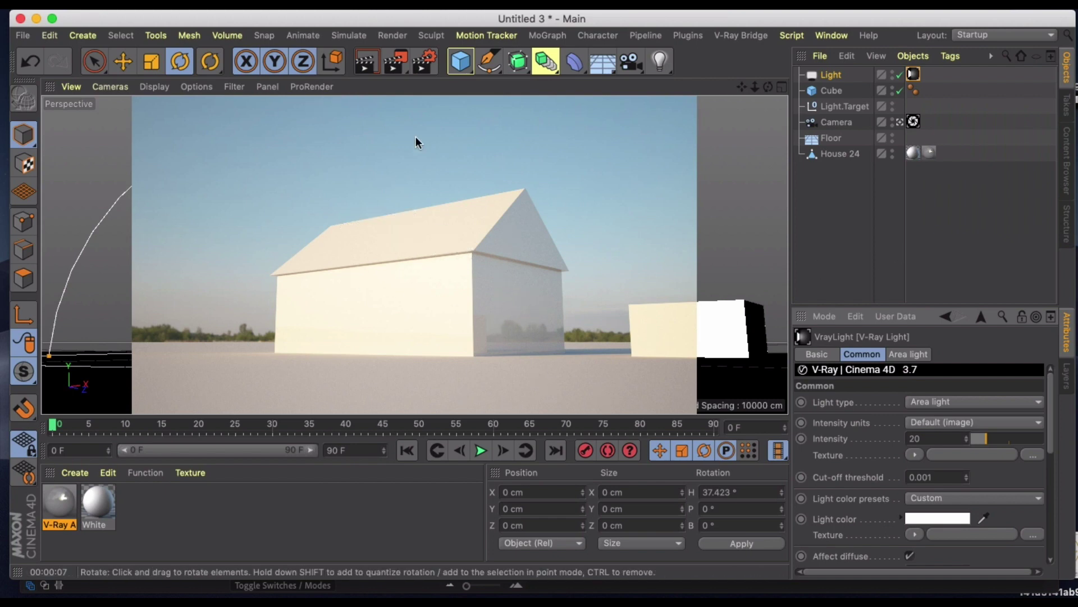
# Render the white house to the Picture Viewer, compare with the beachhousescene entry, then reselect Untitled 3
pyautogui.click(396, 62)
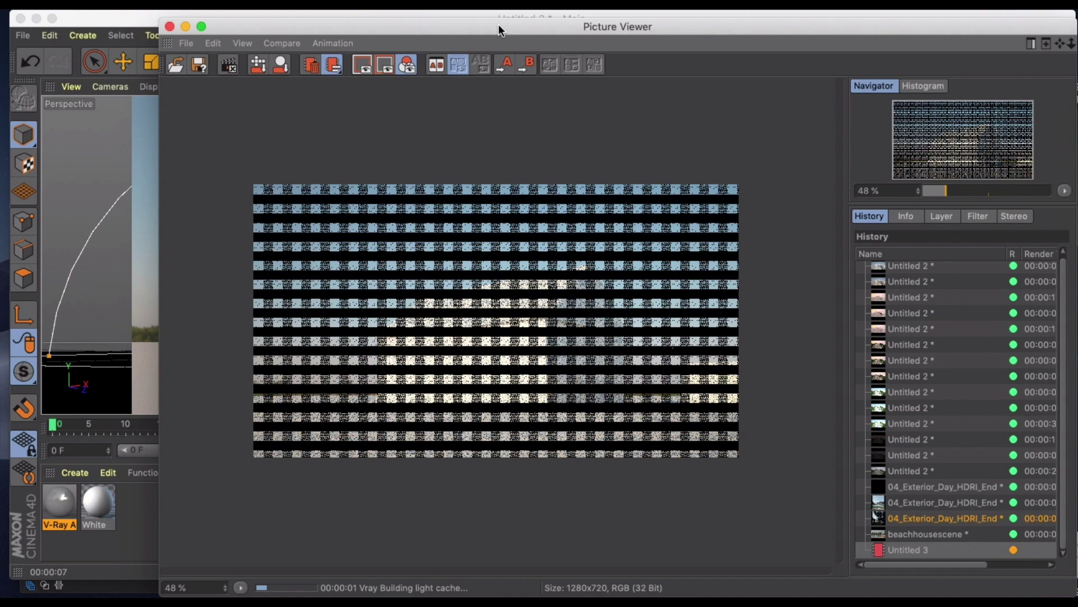
pyautogui.moveTo(498, 25); pyautogui.dragTo(423, 16)
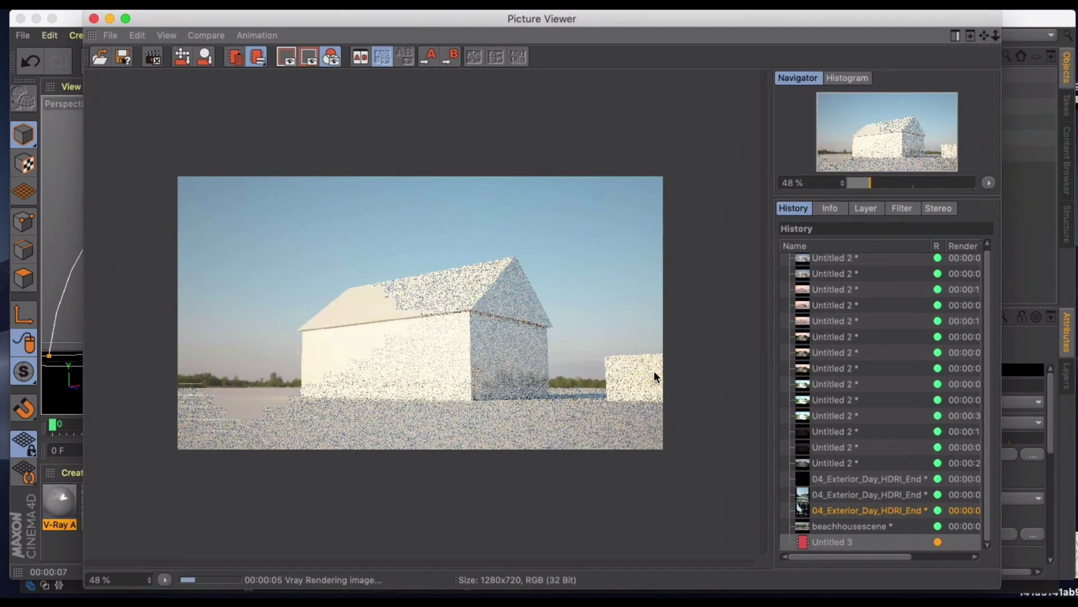
pyautogui.click(858, 524)
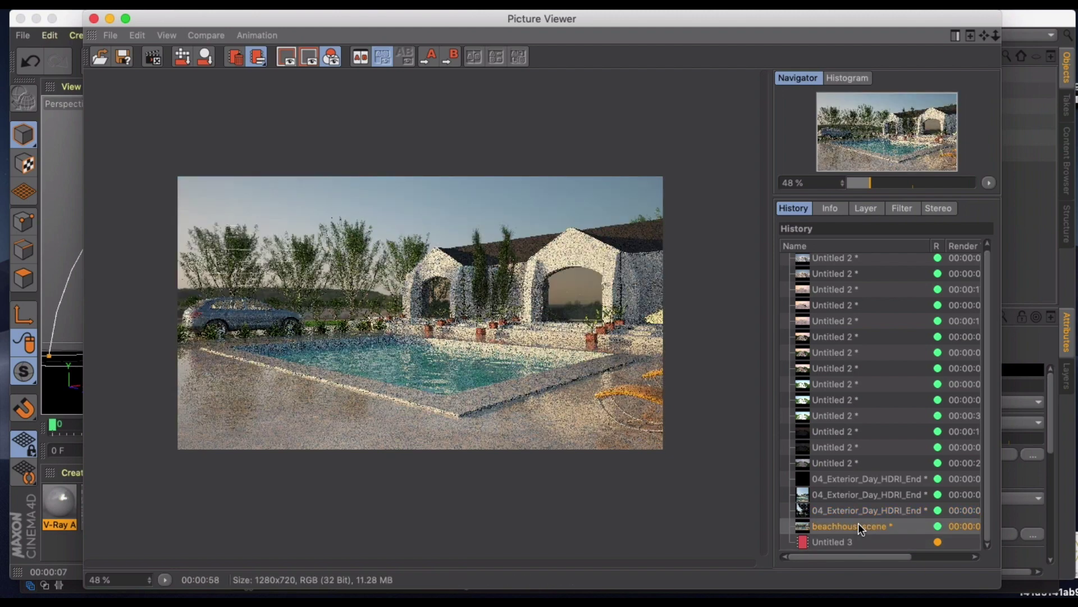
pyautogui.click(820, 541)
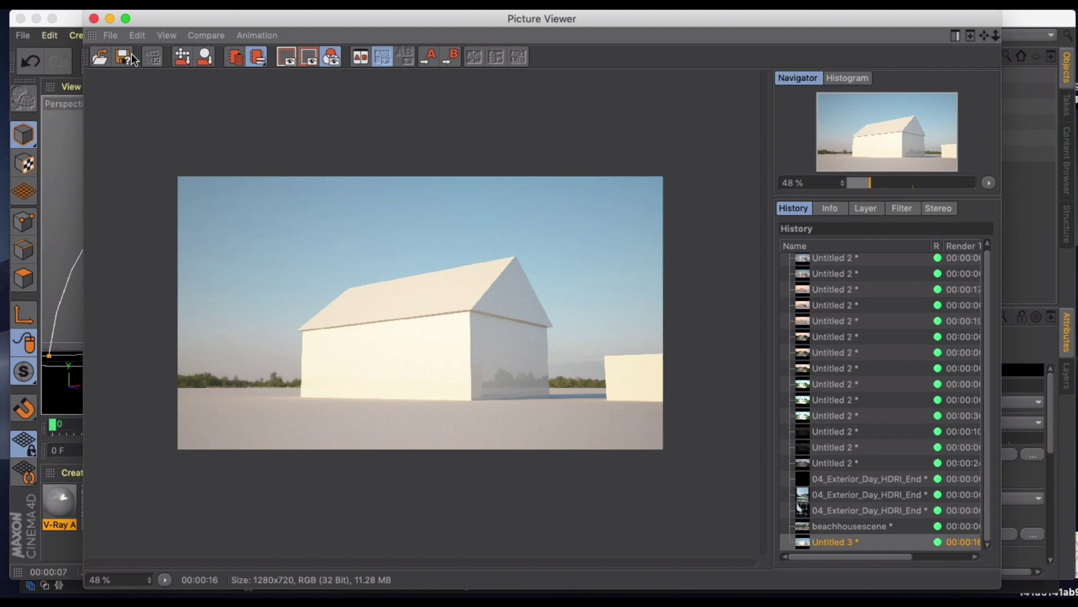
# Close the Picture Viewer and close the Untitled 3 project without saving
pyautogui.click(94, 19)
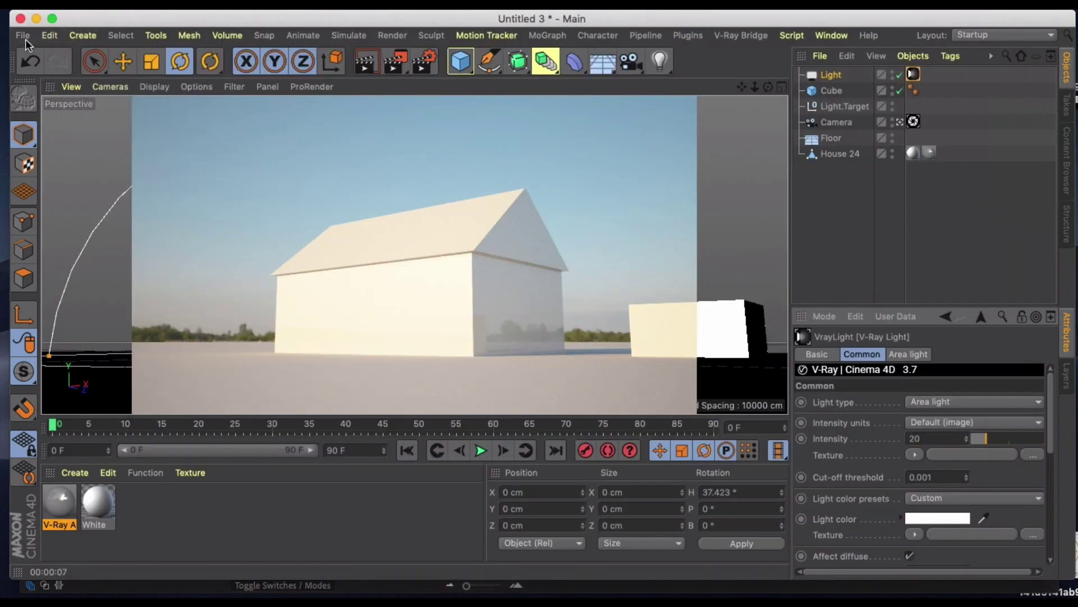
pyautogui.click(23, 35)
pyautogui.click(41, 130)
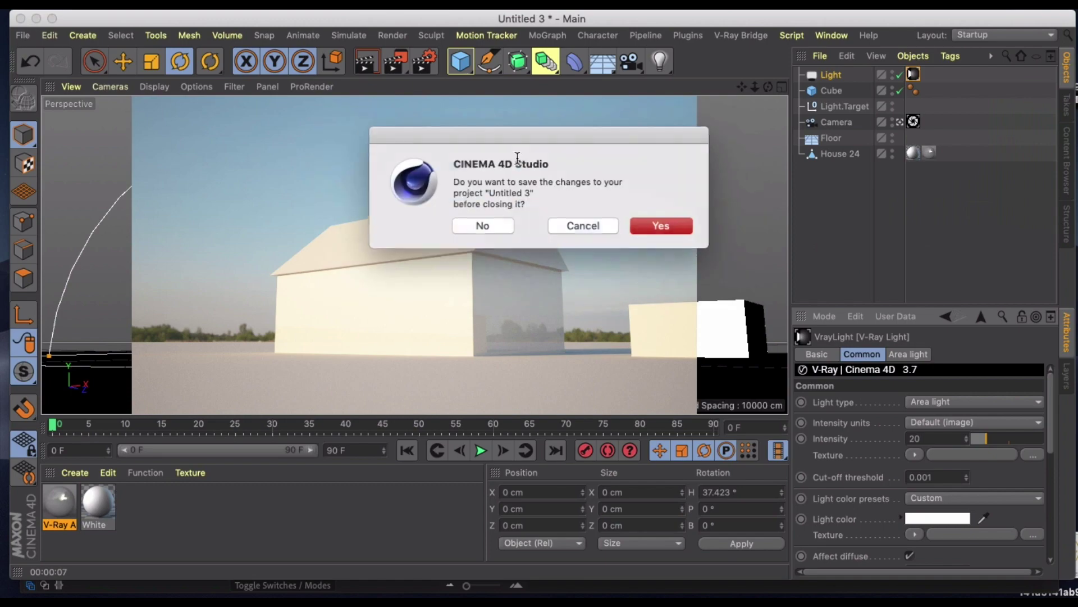
pyautogui.click(500, 223)
# Render beachhousescene through its Camera to the Picture Viewer
pyautogui.scroll(-10, 861, 221)
pyautogui.click(988, 173)
pyautogui.click(392, 62)
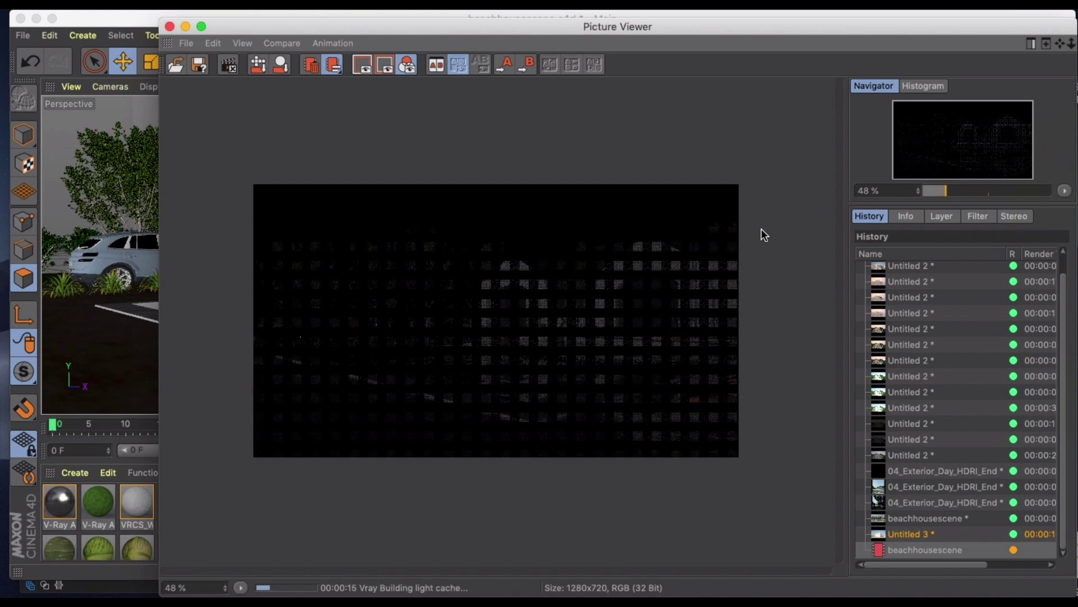
# Stop the running beachhousescene render and start a fresh render of it
pyautogui.click(170, 28)
pyautogui.click(684, 226)
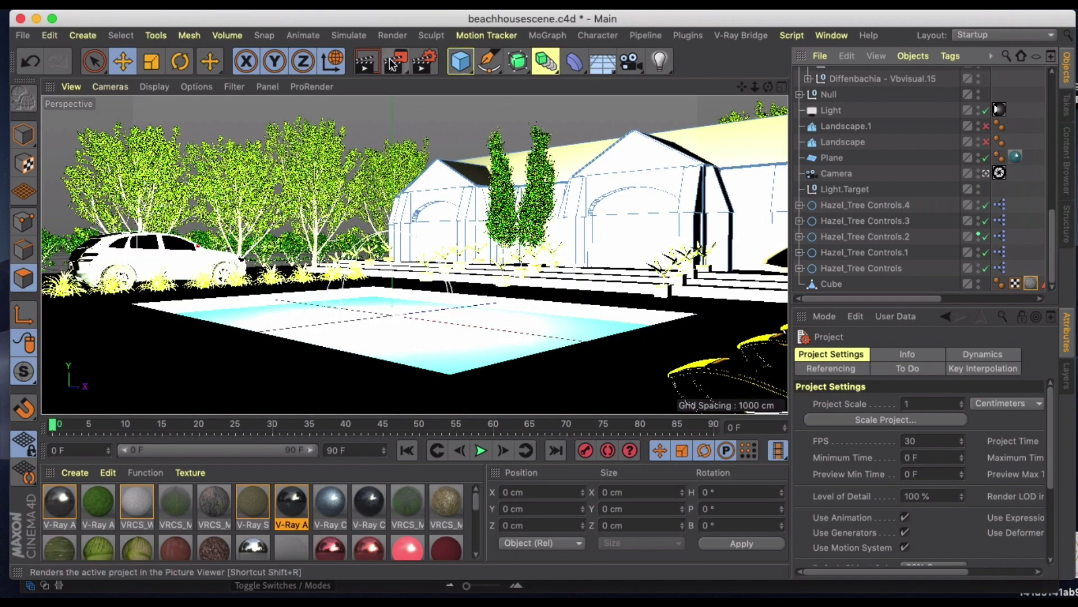
pyautogui.click(396, 61)
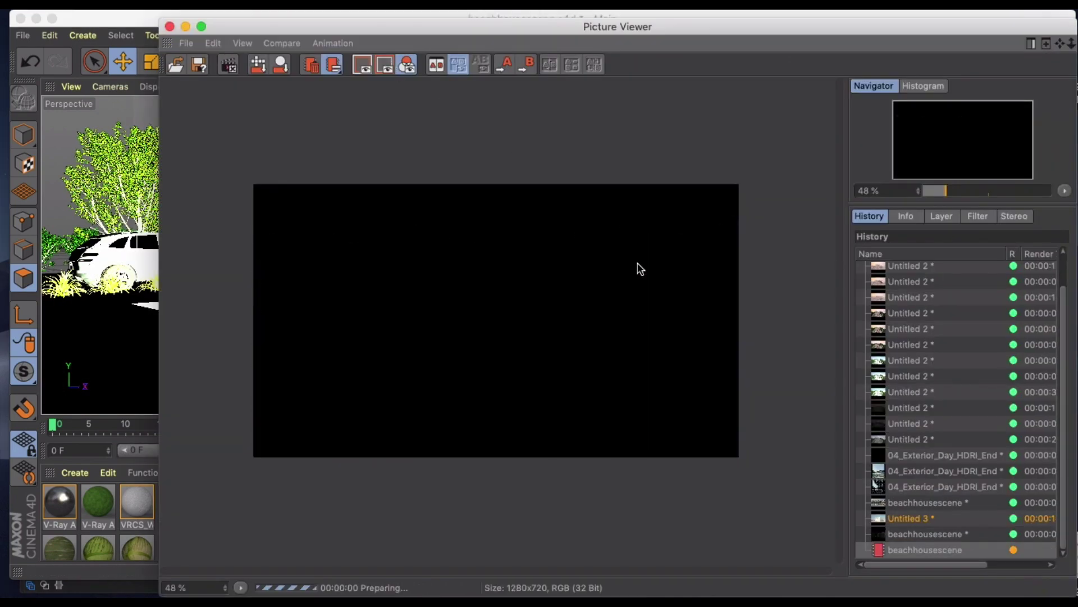